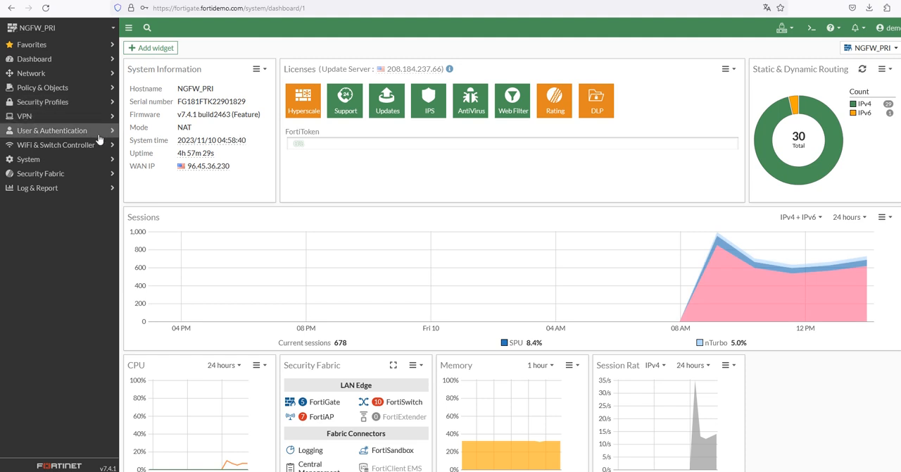
# Open the firewall policy list and bring its Bytes column into view
pyautogui.click(83, 90)
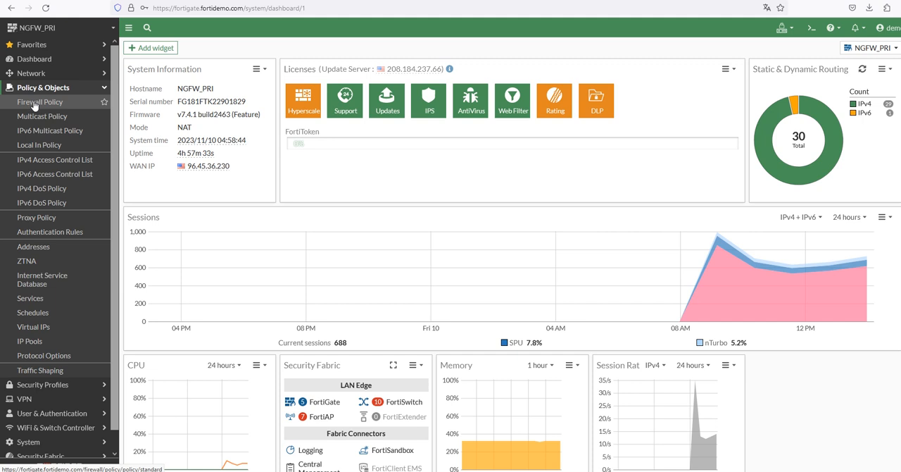
pyautogui.click(35, 104)
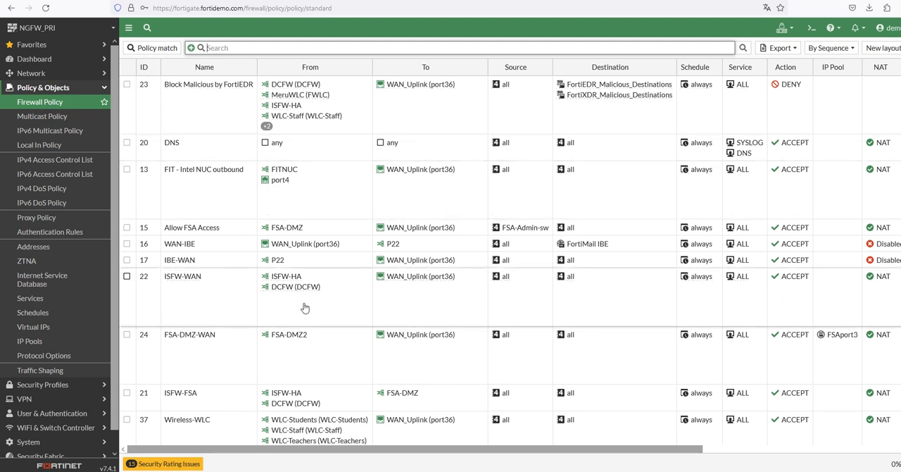
pyautogui.click(619, 189)
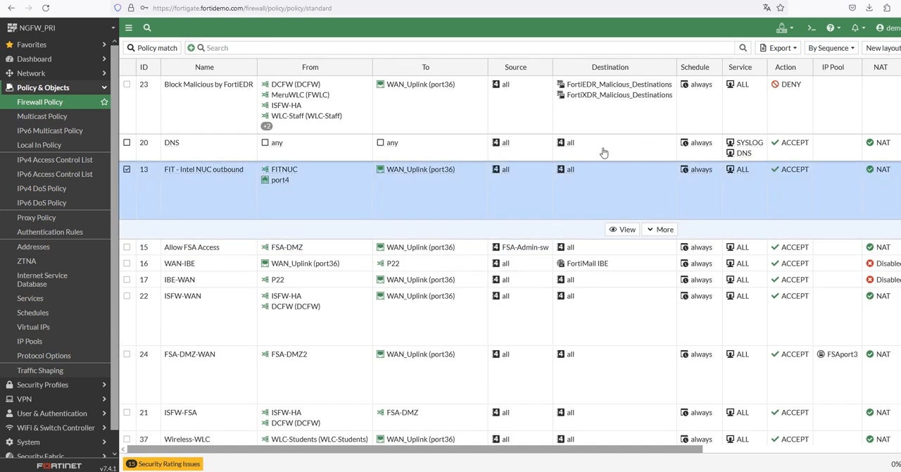
pyautogui.moveTo(375, 453); pyautogui.dragTo(572, 453)
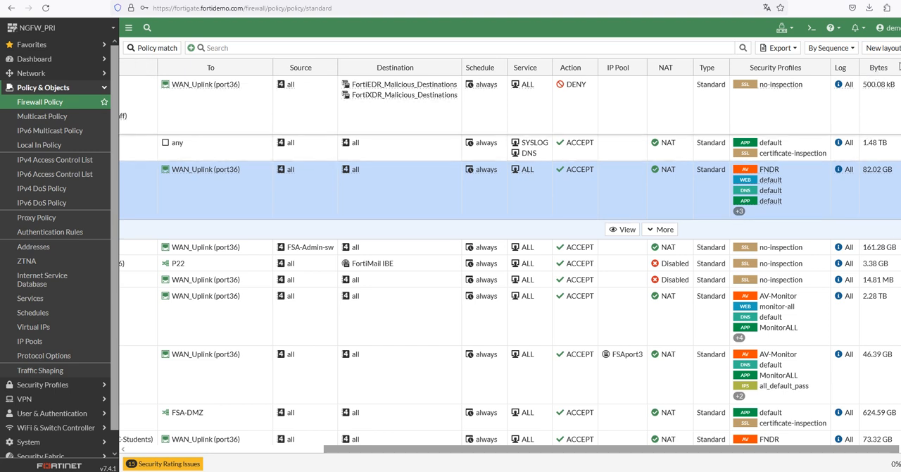
pyautogui.click(894, 104)
pyautogui.rightClick(885, 67)
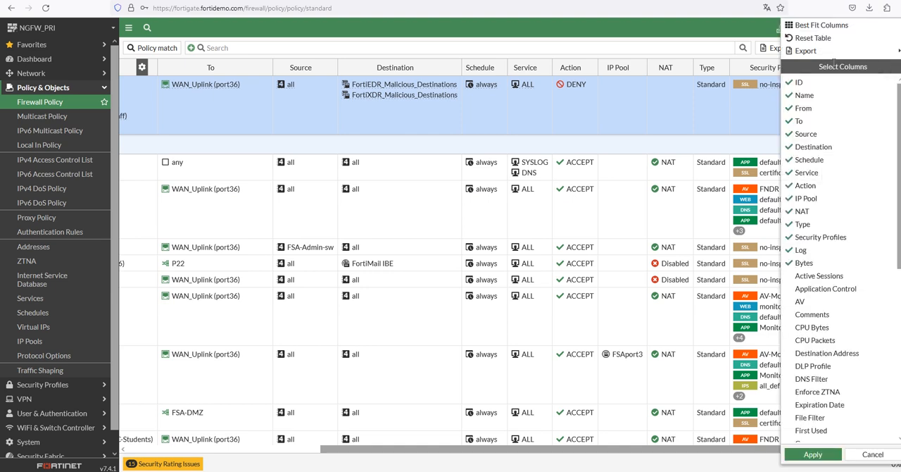
pyautogui.click(743, 104)
pyautogui.rightClick(881, 66)
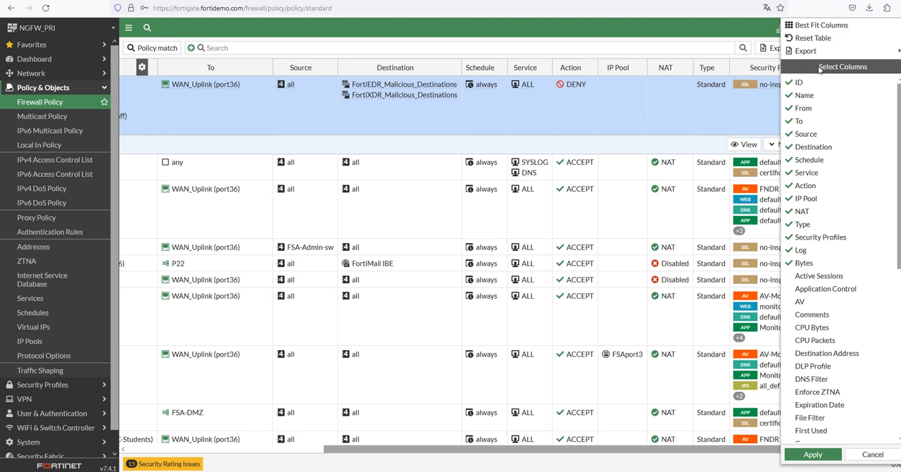
pyautogui.click(762, 98)
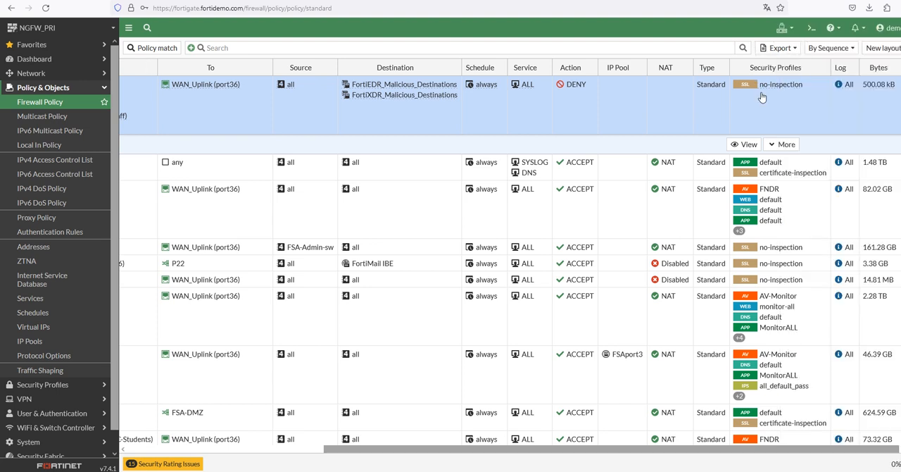
pyautogui.click(899, 68)
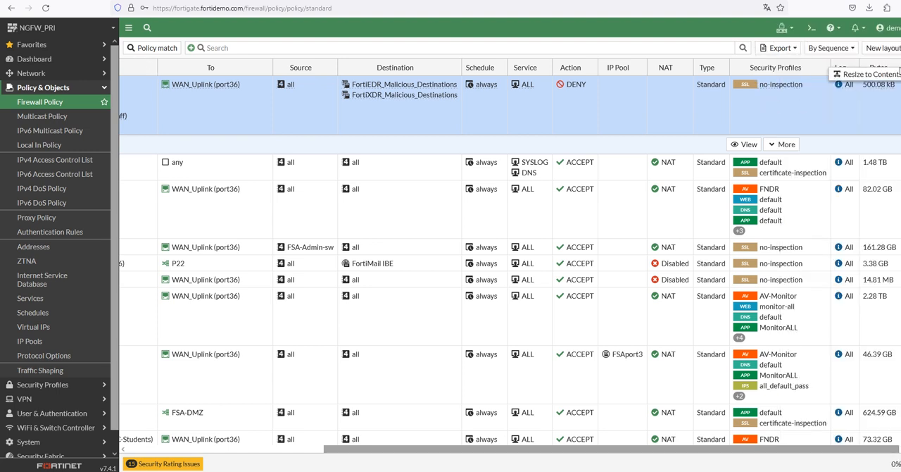
pyautogui.click(891, 75)
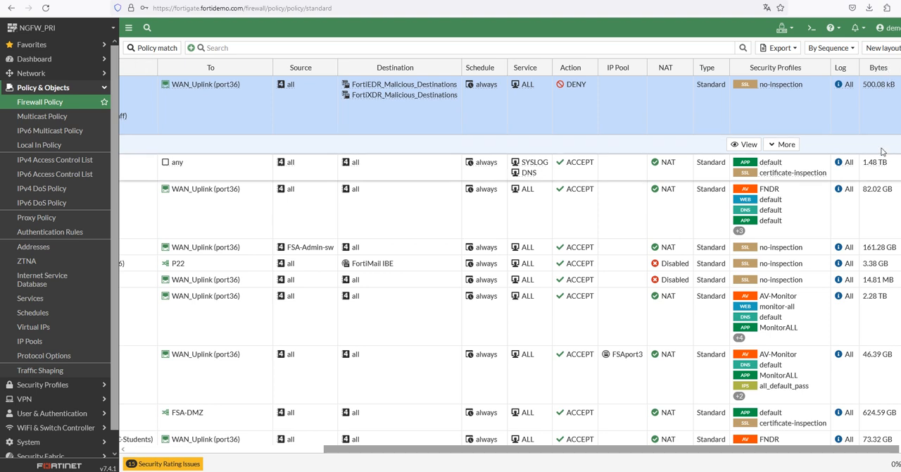
# Examine the Bytes values of the individual firewall policies to look for rules that carry no traffic
pyautogui.click(880, 201)
pyautogui.click(880, 293)
pyautogui.click(872, 204)
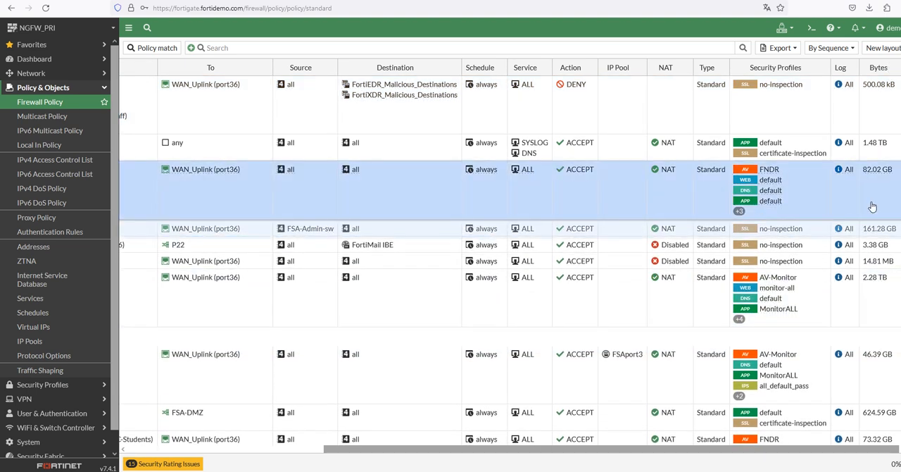
pyautogui.scroll(-5, 870, 283)
pyautogui.scroll(-2, 870, 282)
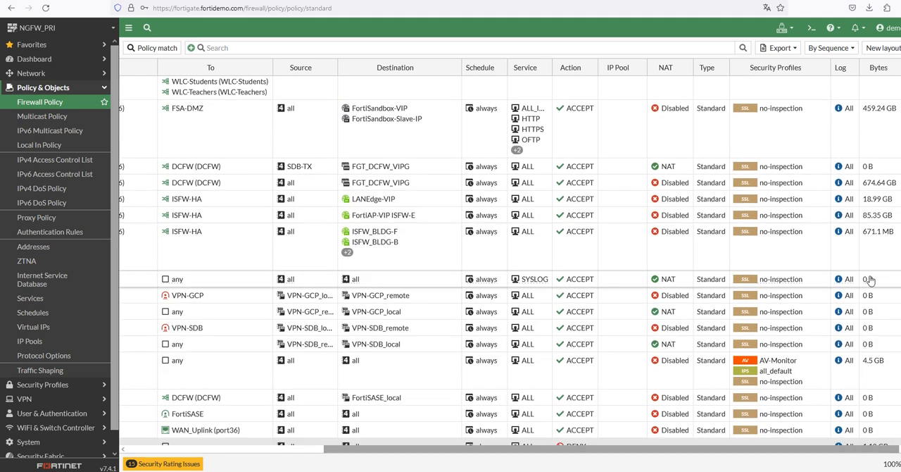
pyautogui.click(879, 169)
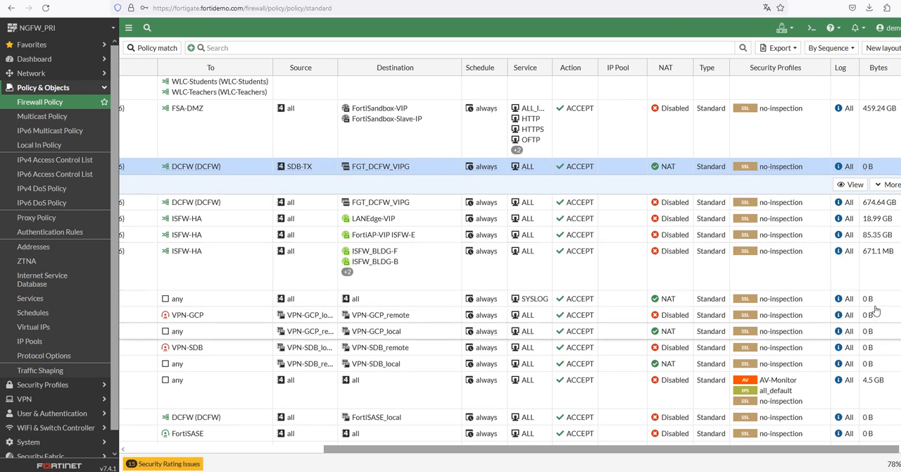
pyautogui.click(880, 304)
pyautogui.click(882, 316)
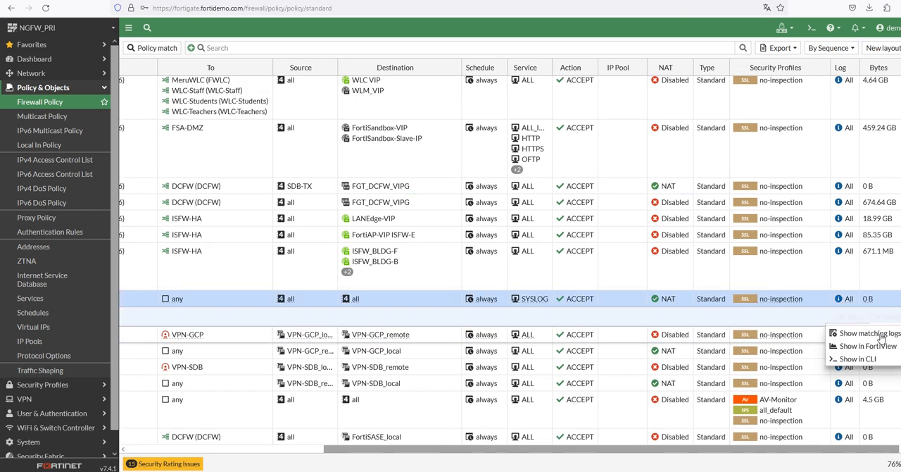
pyautogui.click(885, 385)
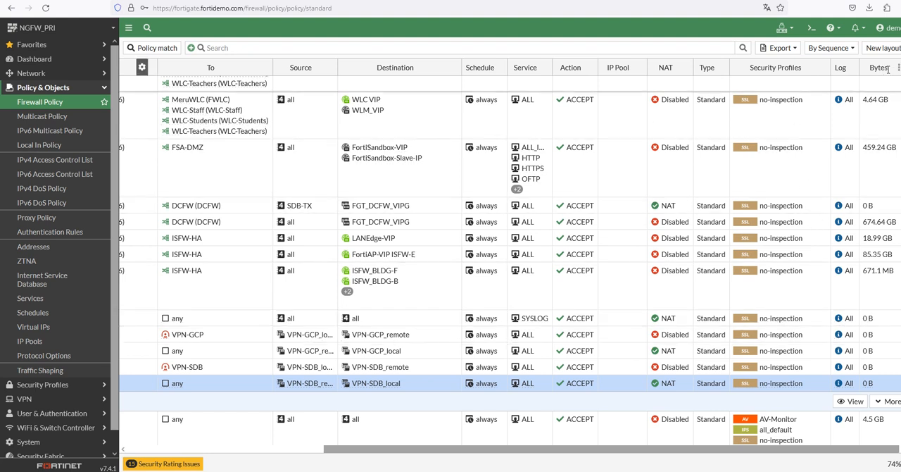
# Add the Hit Count column to the firewall policy table
pyautogui.moveTo(557, 451); pyautogui.dragTo(290, 441)
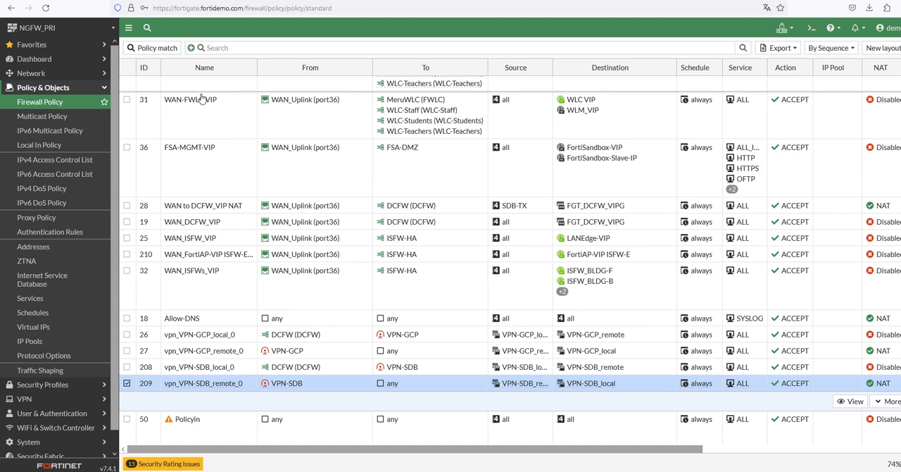
pyautogui.moveTo(473, 452); pyautogui.dragTo(669, 451)
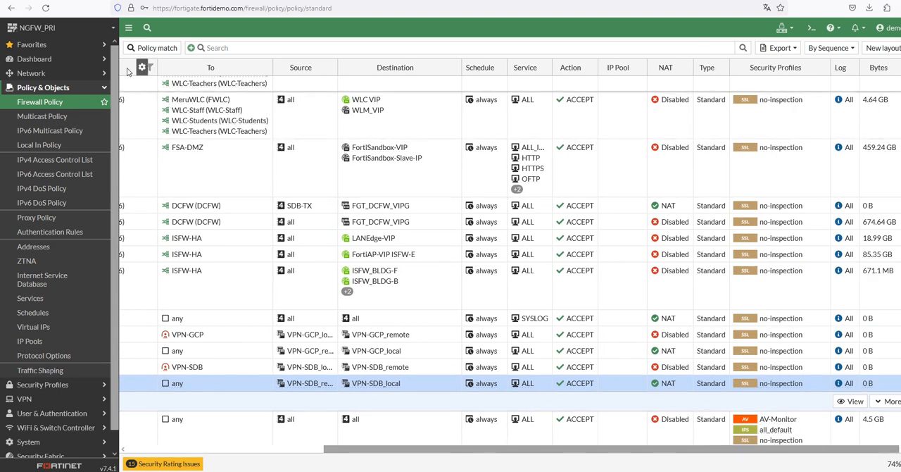
pyautogui.click(140, 69)
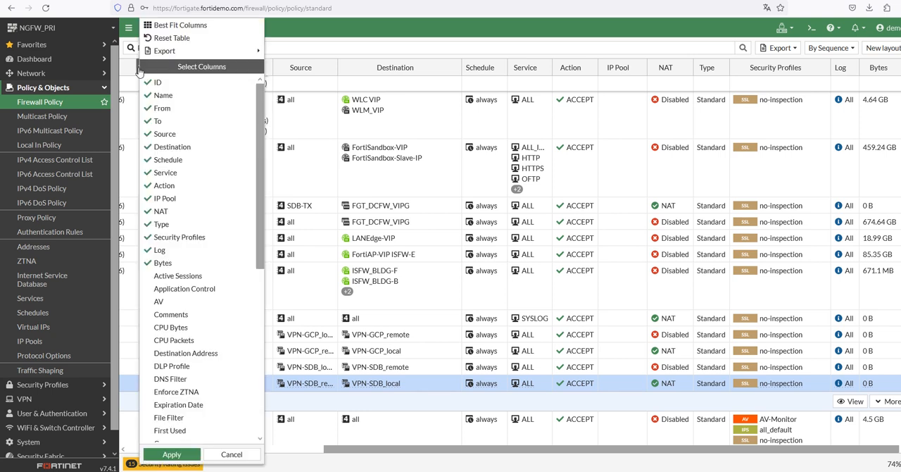
pyautogui.scroll(-10, 195, 380)
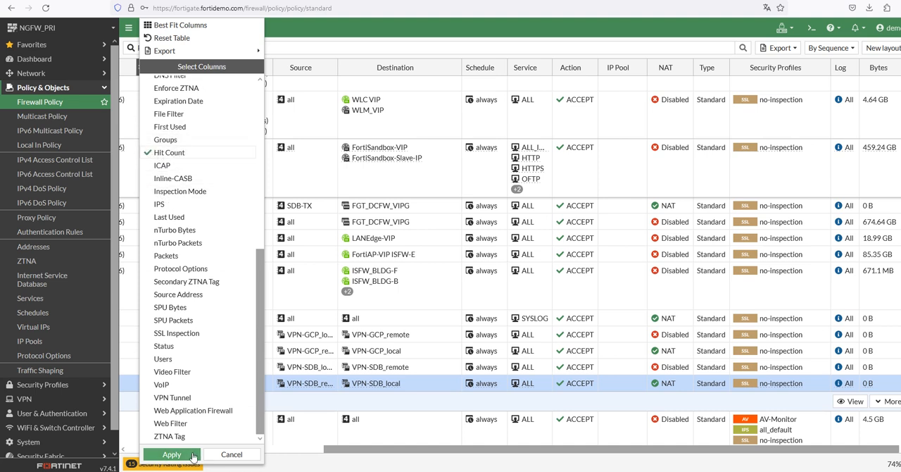
pyautogui.click(192, 456)
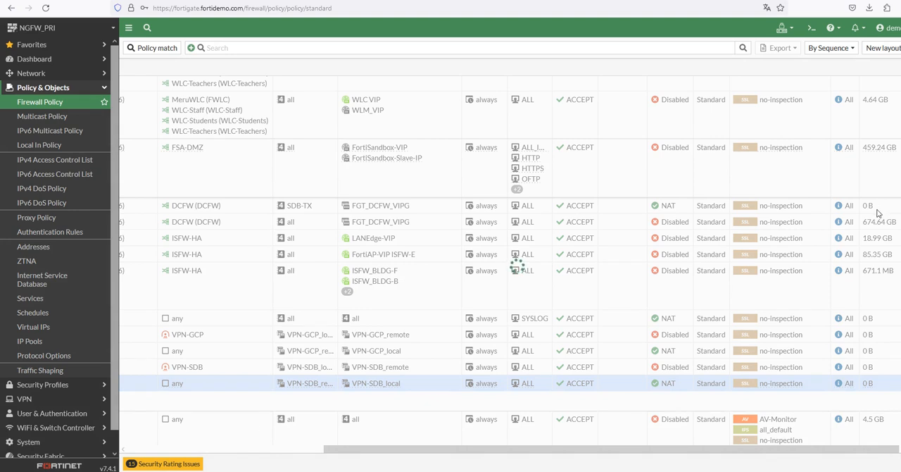
# Examine the Hit Count of each firewall policy alongside its Bytes value, down to the end of the list
pyautogui.moveTo(576, 449); pyautogui.dragTo(830, 453)
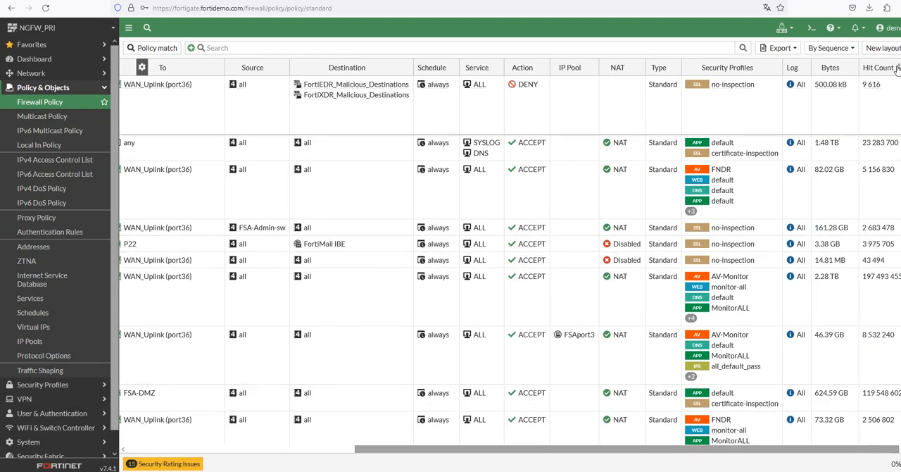
pyautogui.click(887, 108)
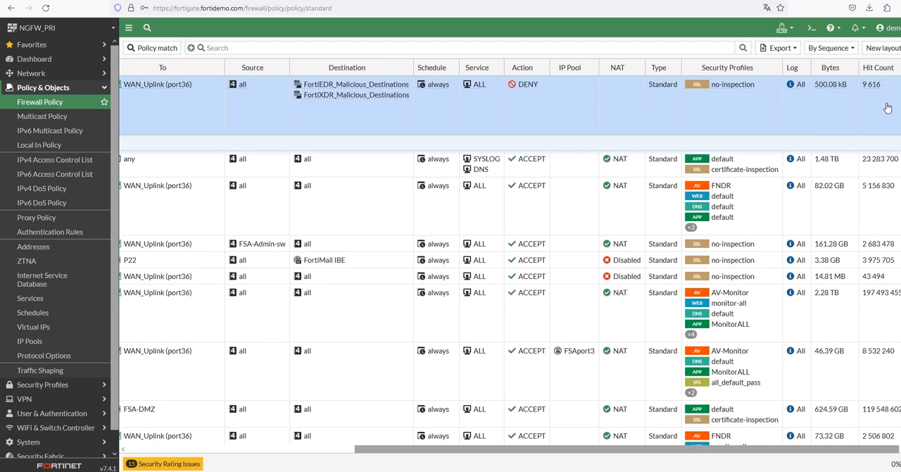
pyautogui.click(791, 66)
pyautogui.click(768, 65)
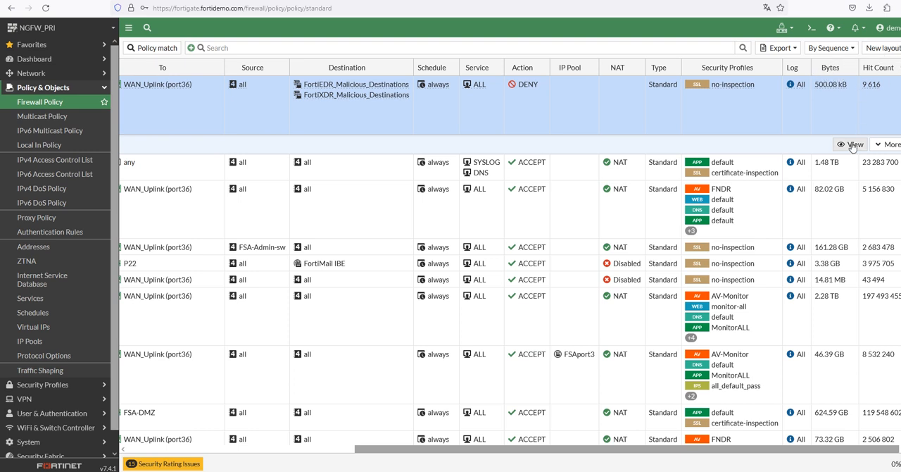
pyautogui.click(860, 323)
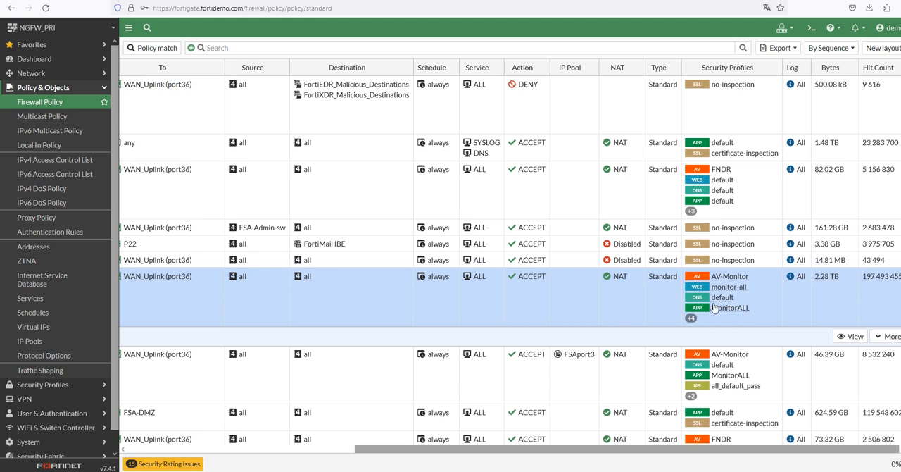
pyautogui.scroll(-5, 817, 363)
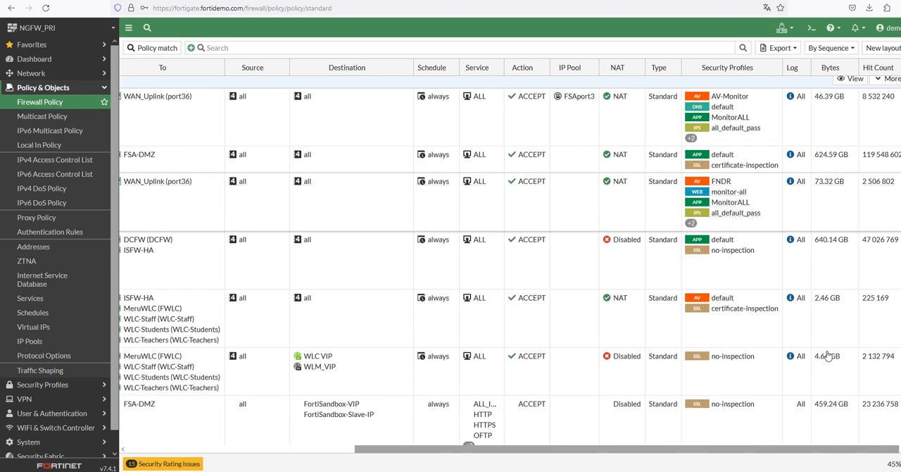
pyautogui.scroll(-2, 828, 355)
pyautogui.click(872, 205)
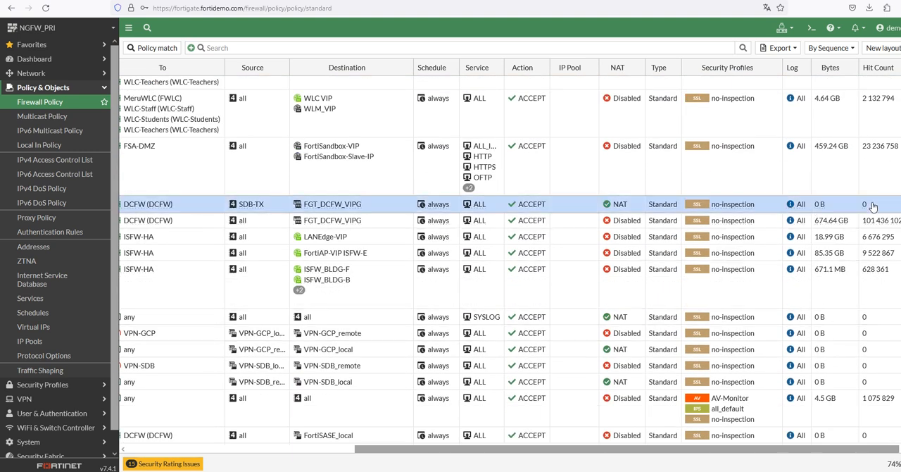
pyautogui.click(850, 339)
pyautogui.scroll(-2, 853, 359)
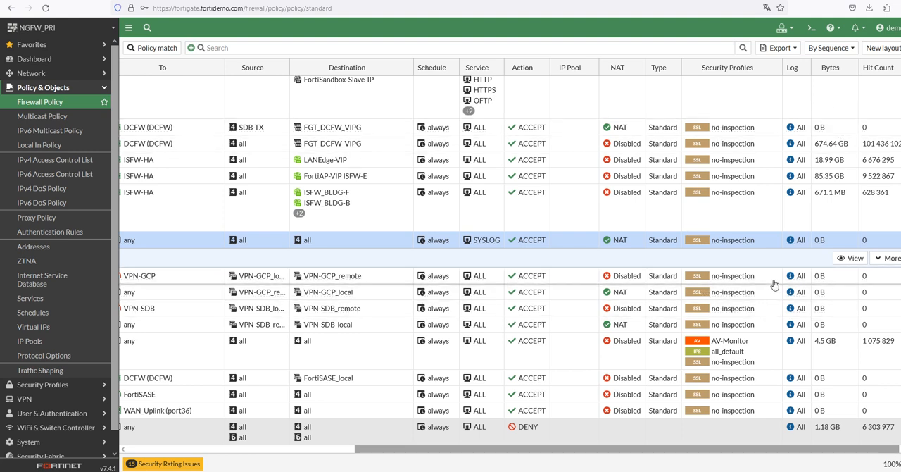
pyautogui.click(701, 282)
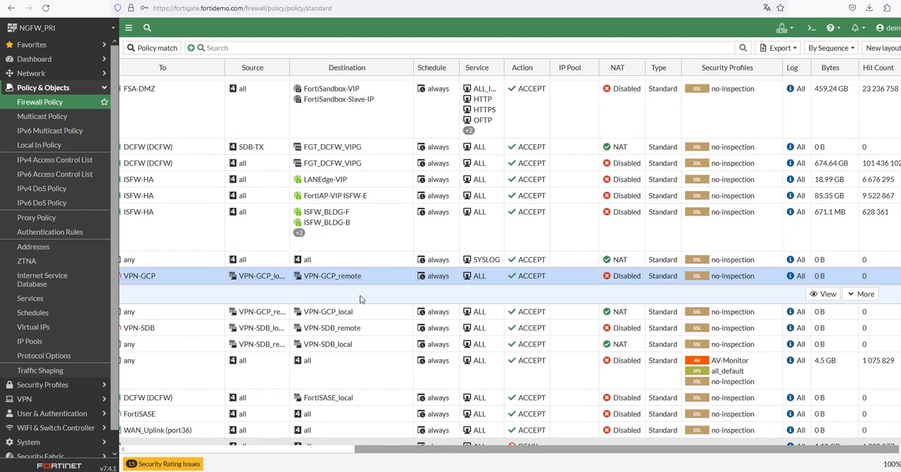
pyautogui.click(555, 446)
pyautogui.click(554, 446)
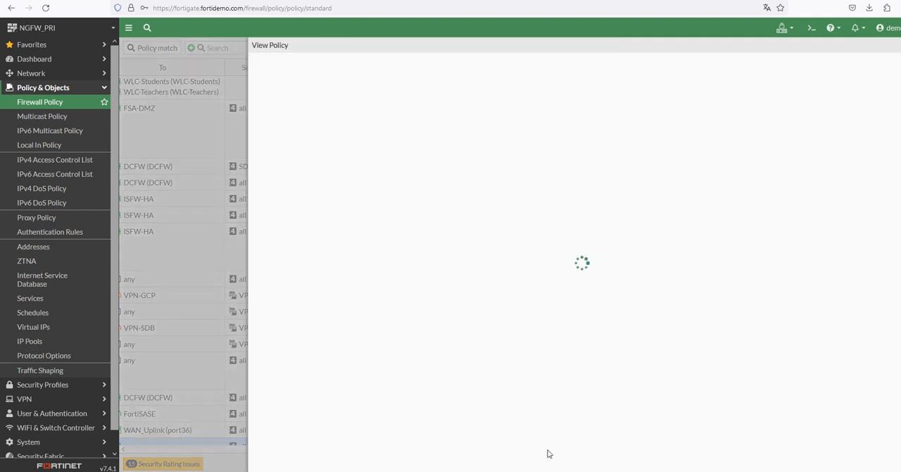
pyautogui.click(898, 45)
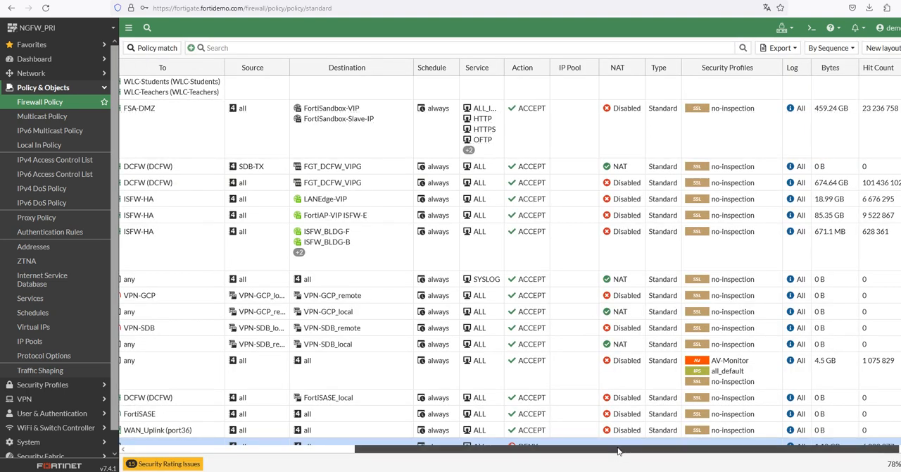
# Select the Allow-DNS policy and compare its name and interfaces with its Bytes and Hit Count values
pyautogui.moveTo(600, 448); pyautogui.dragTo(366, 448)
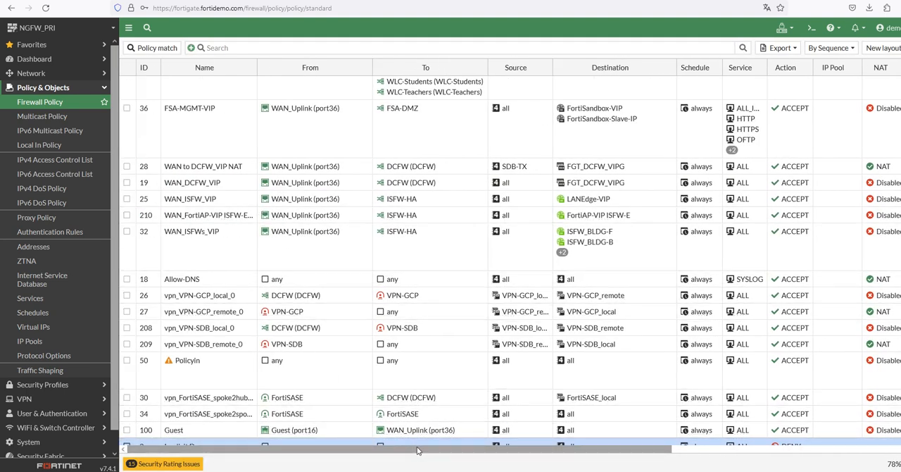
pyautogui.moveTo(476, 450); pyautogui.dragTo(705, 450)
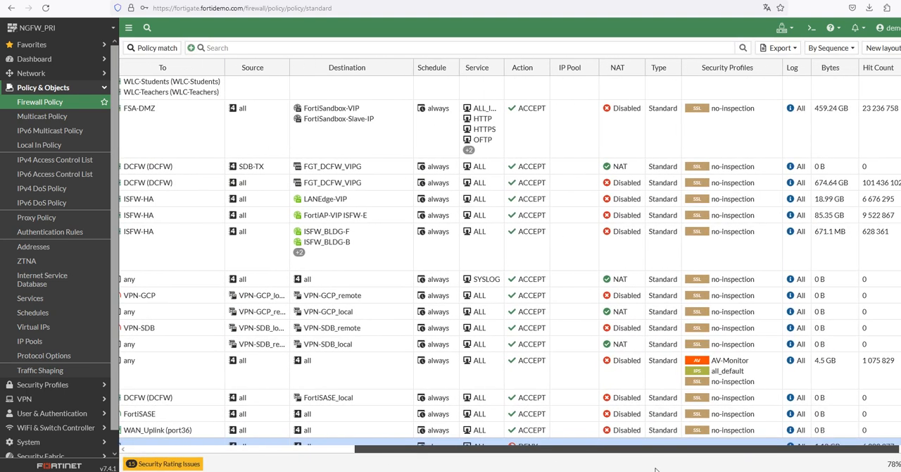
pyautogui.click(826, 282)
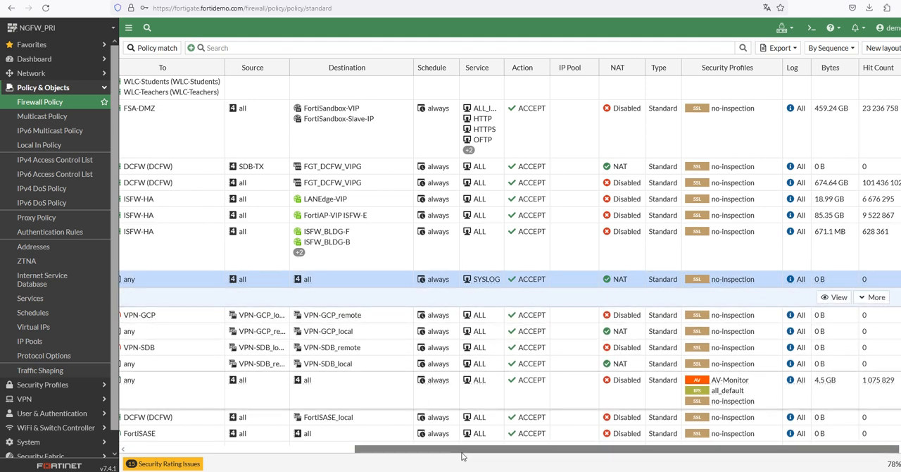
pyautogui.moveTo(466, 450); pyautogui.dragTo(225, 450)
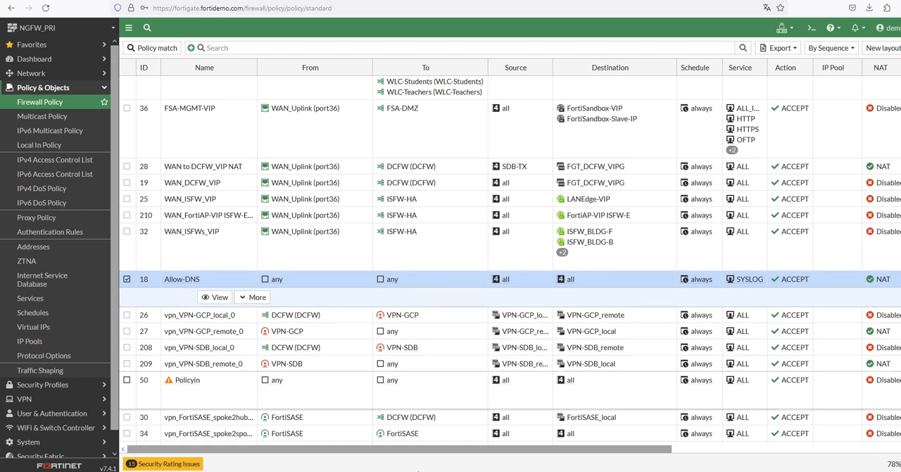
pyautogui.moveTo(503, 449); pyautogui.dragTo(732, 458)
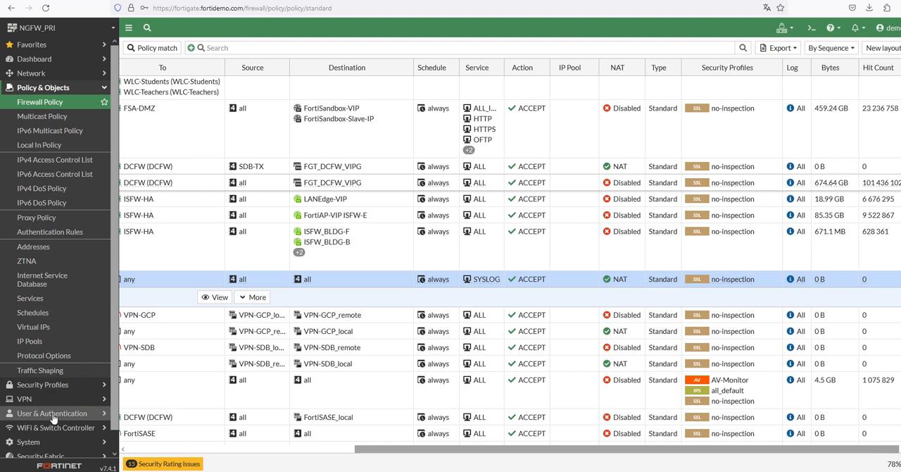
# Open the Optimization scorecard of the Security Rating and select the Unused Policies control among the failed results
pyautogui.scroll(-1, 53, 418)
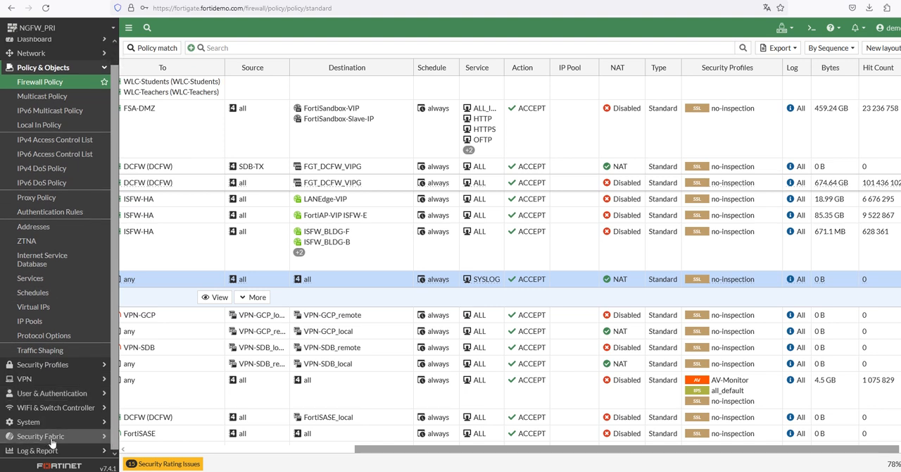
pyautogui.click(41, 435)
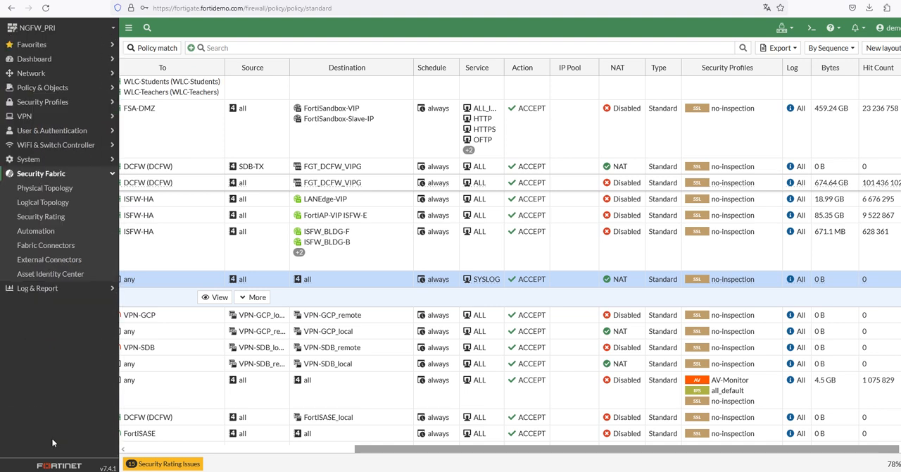
pyautogui.click(15, 220)
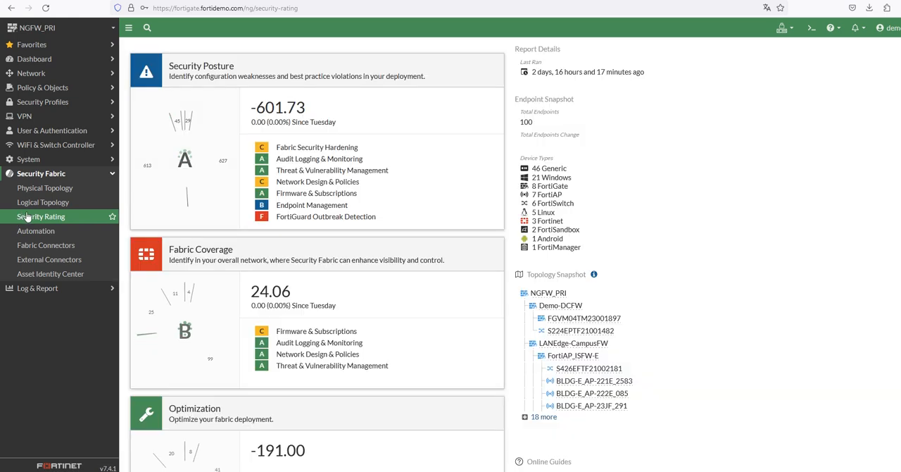
pyautogui.scroll(-2, 352, 219)
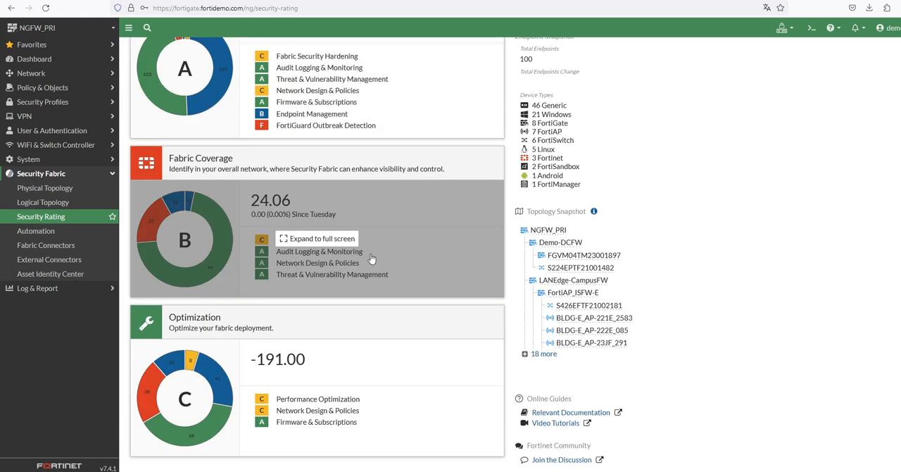
pyautogui.click(147, 337)
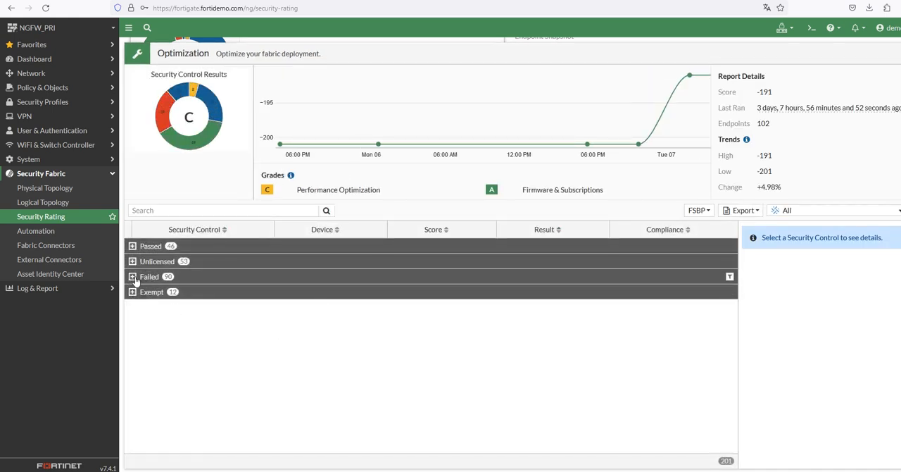
pyautogui.click(133, 276)
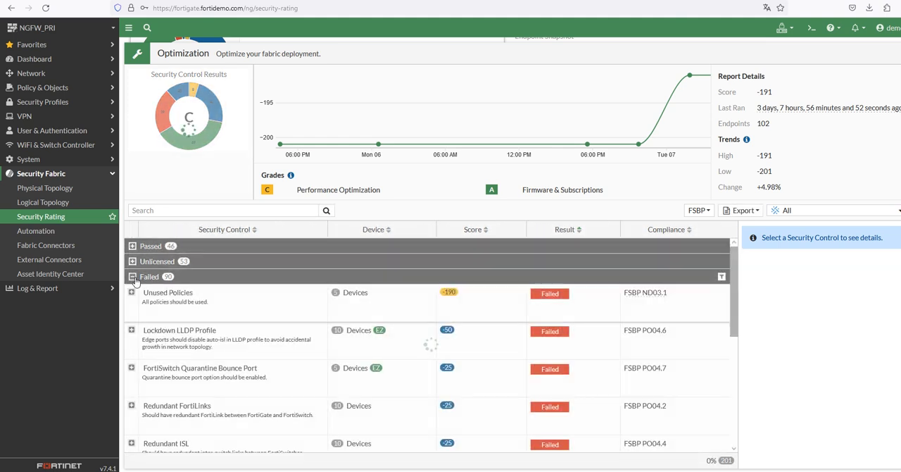
pyautogui.click(169, 307)
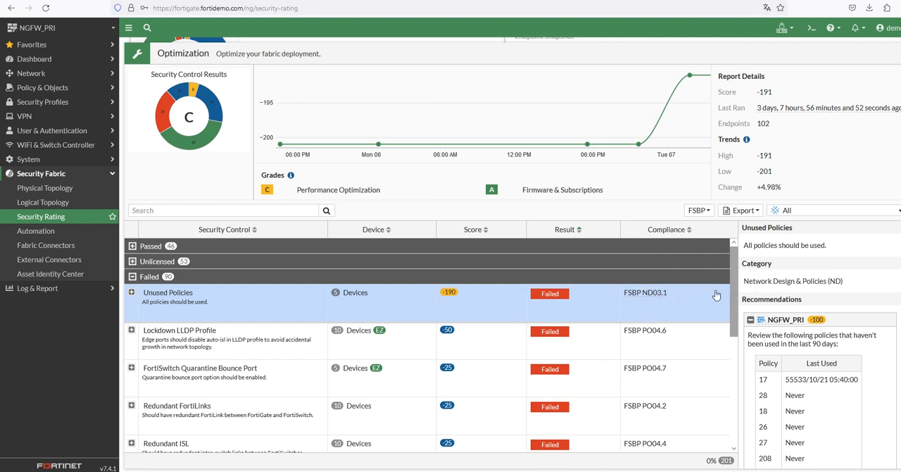
pyautogui.click(721, 229)
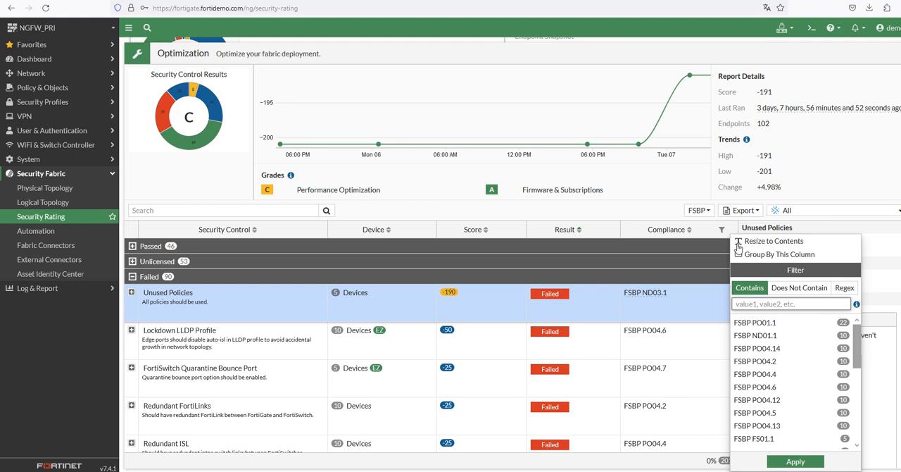
pyautogui.scroll(-5, 802, 397)
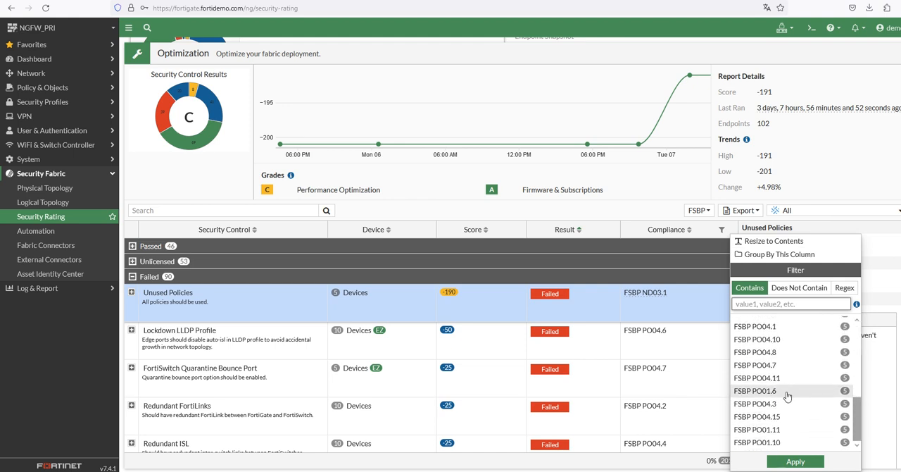
pyautogui.scroll(5, 798, 406)
pyautogui.scroll(-5, 799, 411)
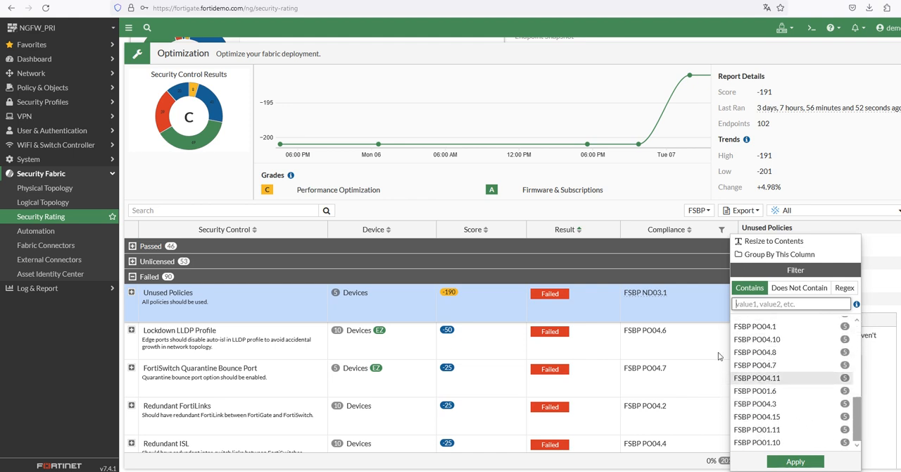
pyautogui.click(679, 310)
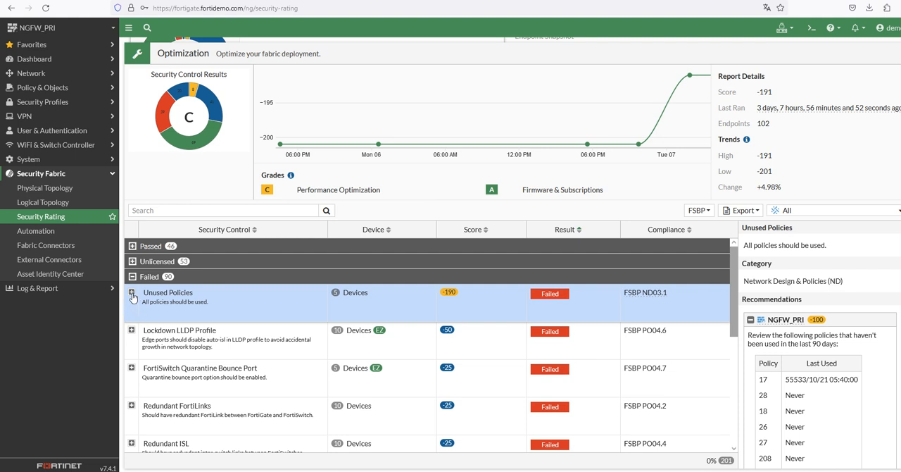
# Expand the Unused Policies control by device and check the recommendations for FortiAP_ISFW-E, LANEdge-CampusFW and Demo-DCFW
pyautogui.click(132, 295)
pyautogui.scroll(-2, 372, 343)
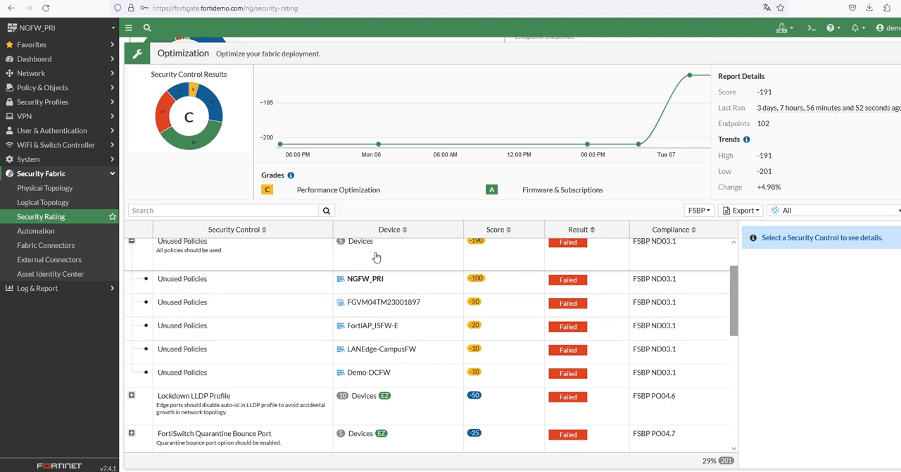
pyautogui.click(392, 326)
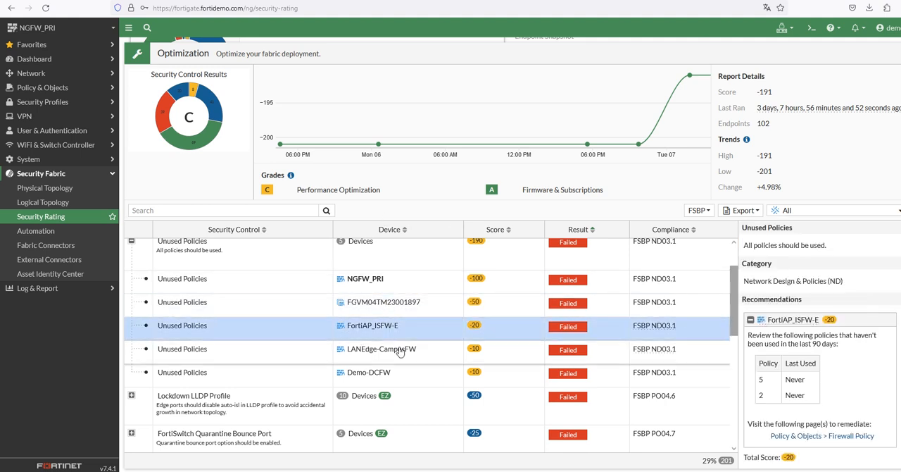
pyautogui.click(399, 352)
pyautogui.click(408, 372)
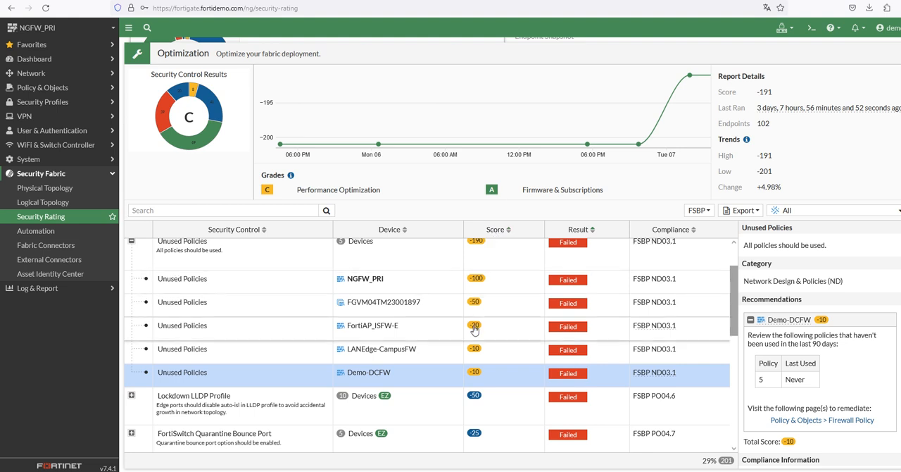
# Select the Unused Policies result of NGFW_PRI and read its category and the recommendation on policies unused for 90 days
pyautogui.click(296, 289)
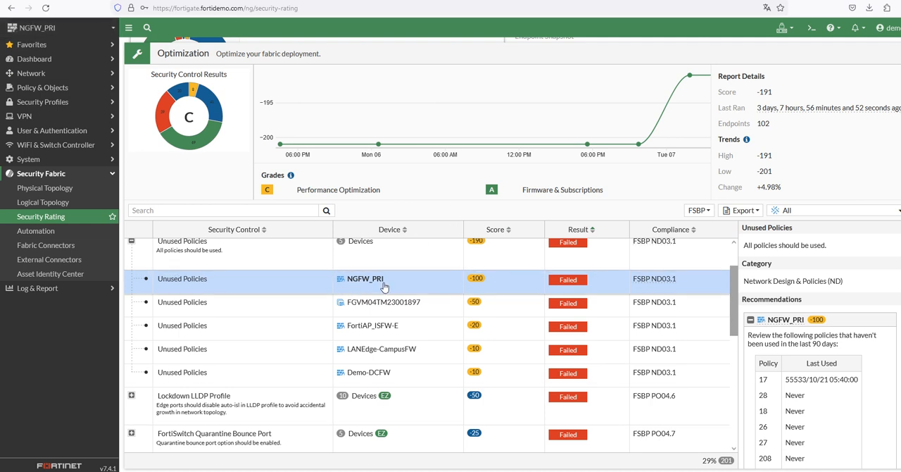
pyautogui.click(359, 304)
pyautogui.click(359, 282)
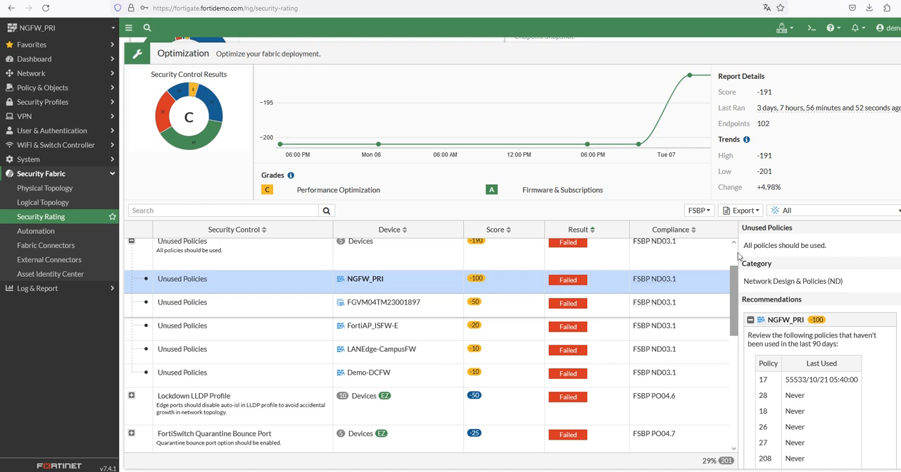
pyautogui.moveTo(751, 231); pyautogui.dragTo(844, 281)
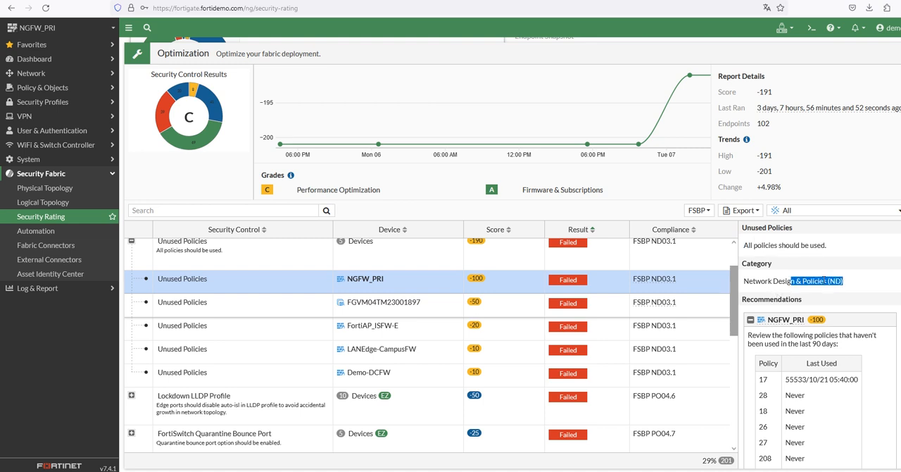
pyautogui.scroll(-3, 793, 289)
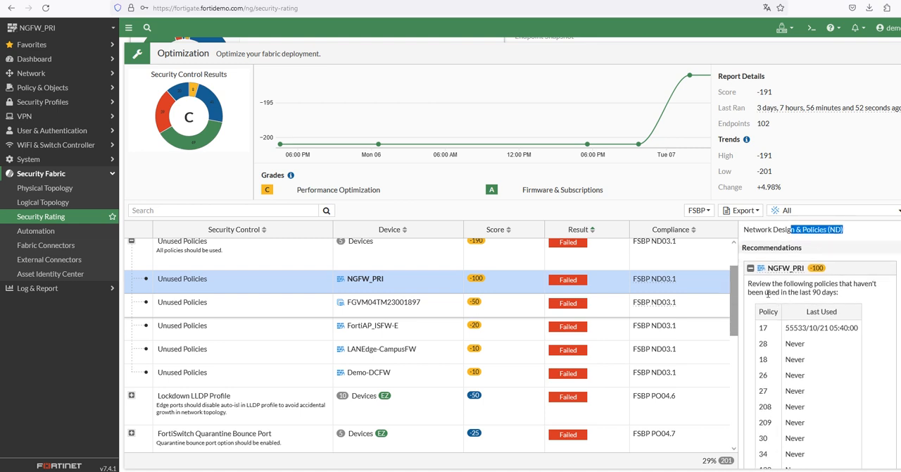
pyautogui.moveTo(763, 327); pyautogui.dragTo(775, 386)
pyautogui.moveTo(772, 284); pyautogui.dragTo(849, 299)
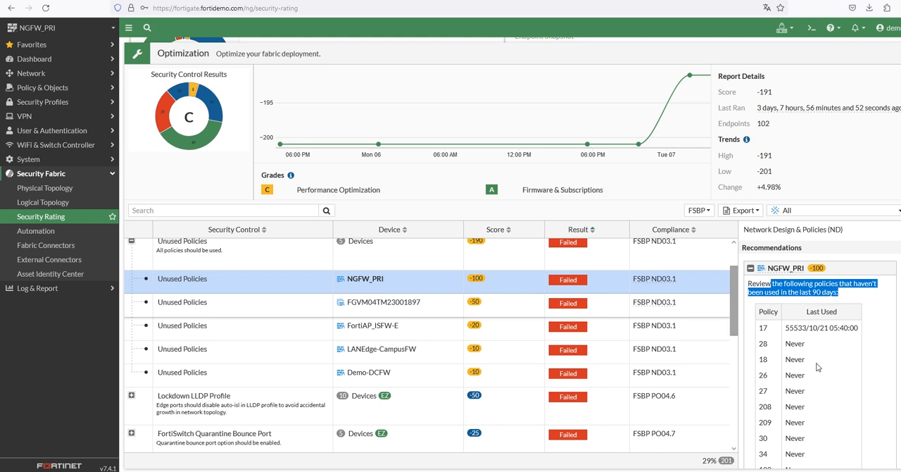
# Examine the Last Used values of the NGFW_PRI policies in the recommendation, from policy 17 to policy 100
pyautogui.scroll(-3, 815, 334)
pyautogui.scroll(3, 814, 336)
pyautogui.doubleClick(763, 328)
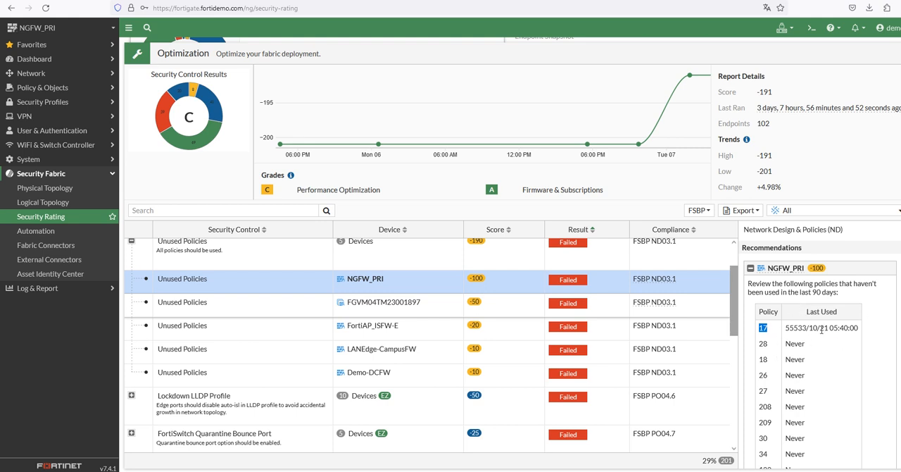
pyautogui.moveTo(827, 330); pyautogui.dragTo(799, 334)
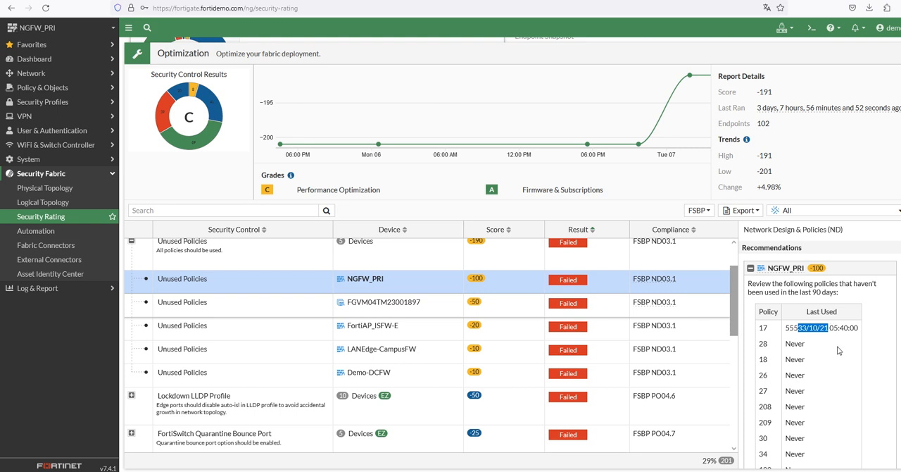
pyautogui.scroll(-1, 838, 350)
pyautogui.moveTo(792, 291); pyautogui.dragTo(811, 421)
pyautogui.click(810, 428)
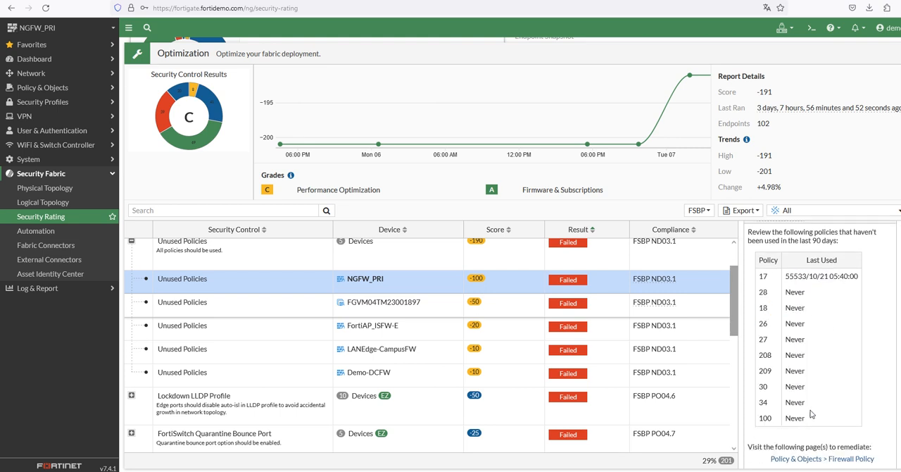
# Expand the PCI 1.1.7 entry in the Compliance Information of the Unused Policies result to read its requirement
pyautogui.scroll(-2, 815, 426)
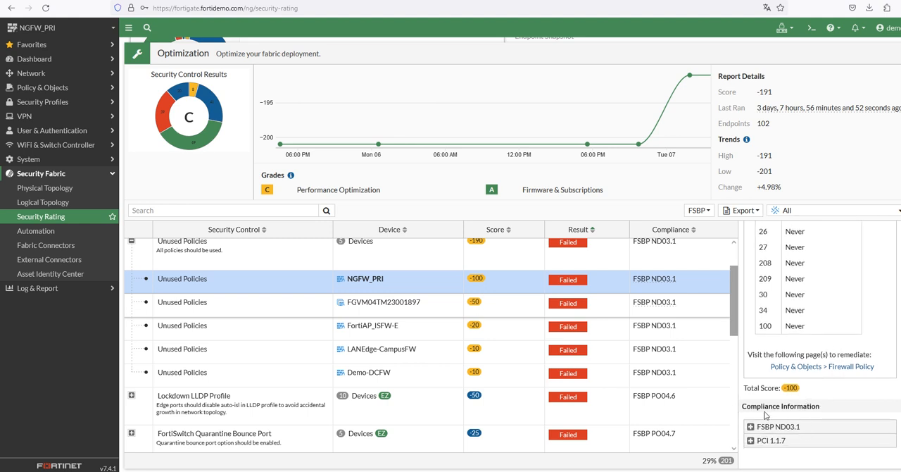
pyautogui.moveTo(767, 414); pyautogui.dragTo(785, 416)
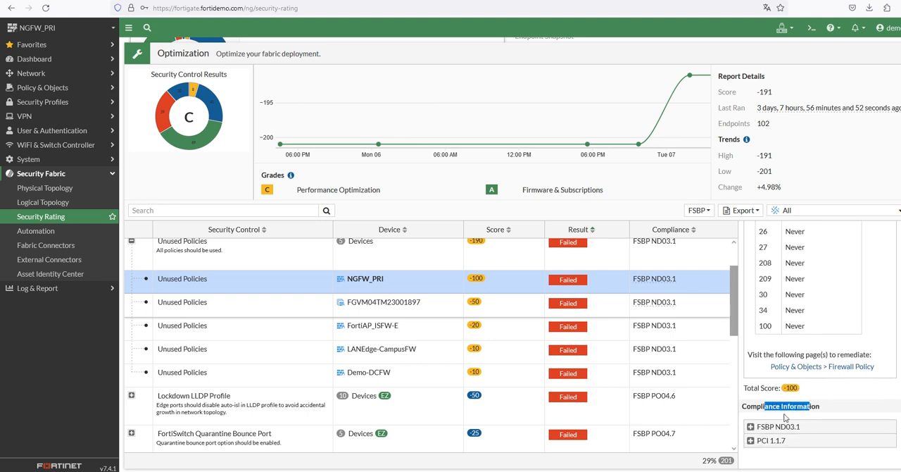
pyautogui.click(751, 440)
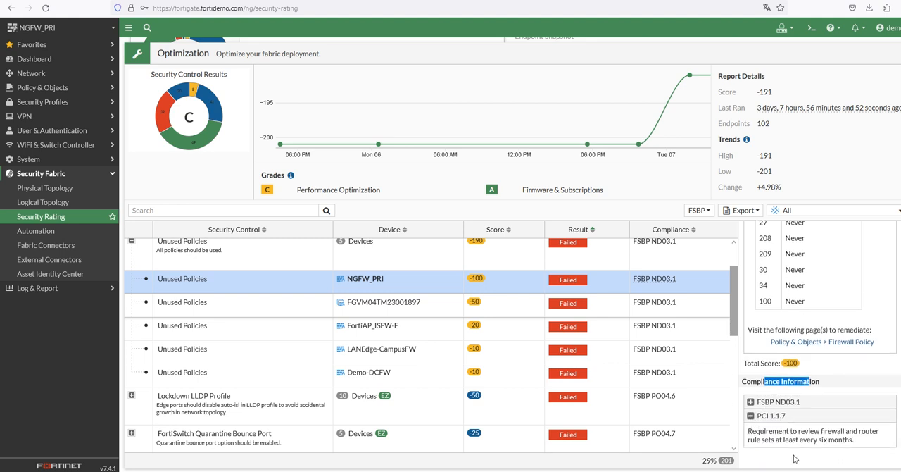
# Go from the recommendation's remediation link to the Firewall Policy page
pyautogui.scroll(3, 800, 378)
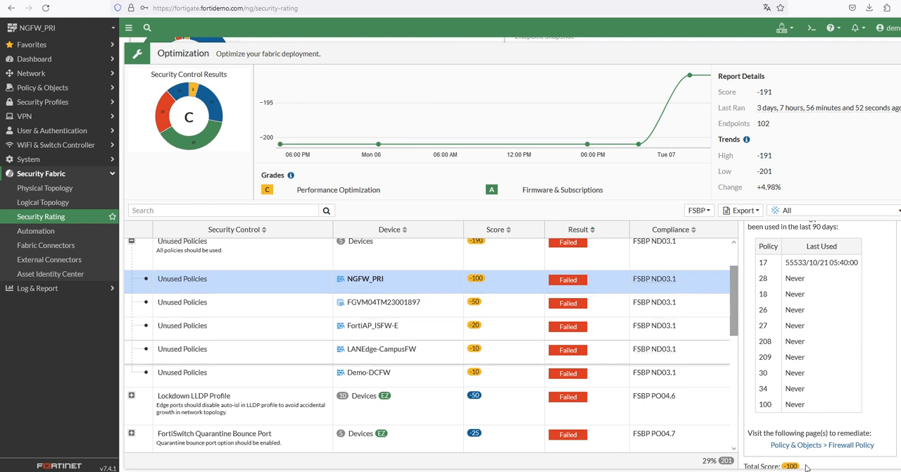
pyautogui.moveTo(770, 437); pyautogui.dragTo(867, 434)
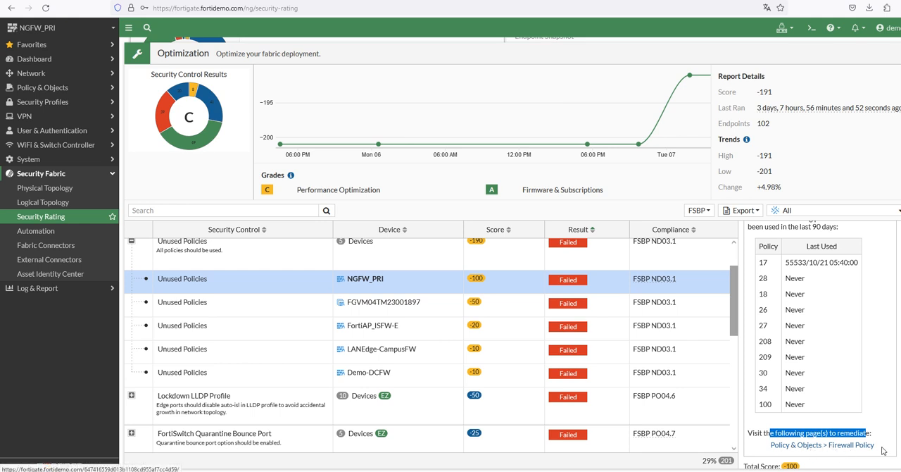
pyautogui.click(847, 446)
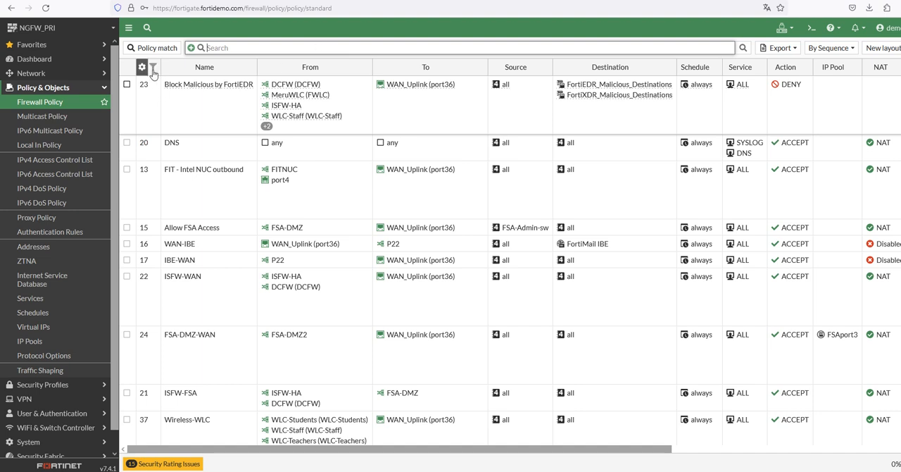
# Filter the firewall policy table by ID 17 and select the IBE-WAN policy
pyautogui.click(154, 68)
pyautogui.click(182, 119)
pyautogui.write('17')
pyautogui.press('Return')
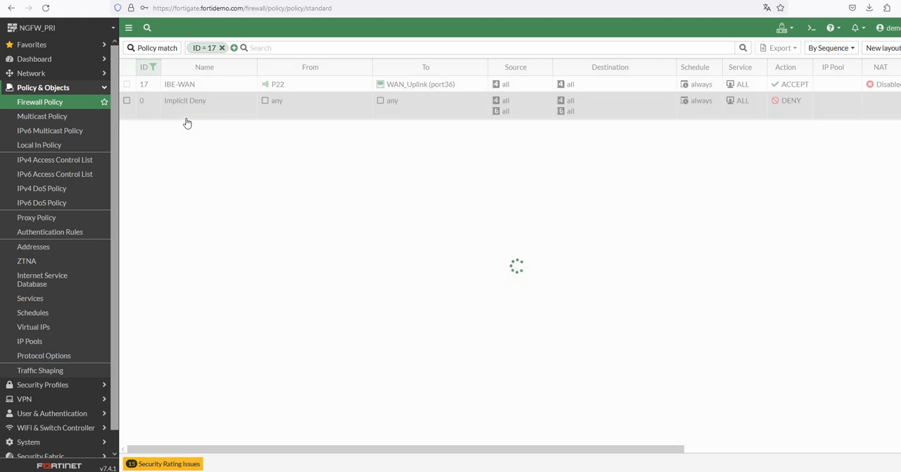
pyautogui.click(159, 88)
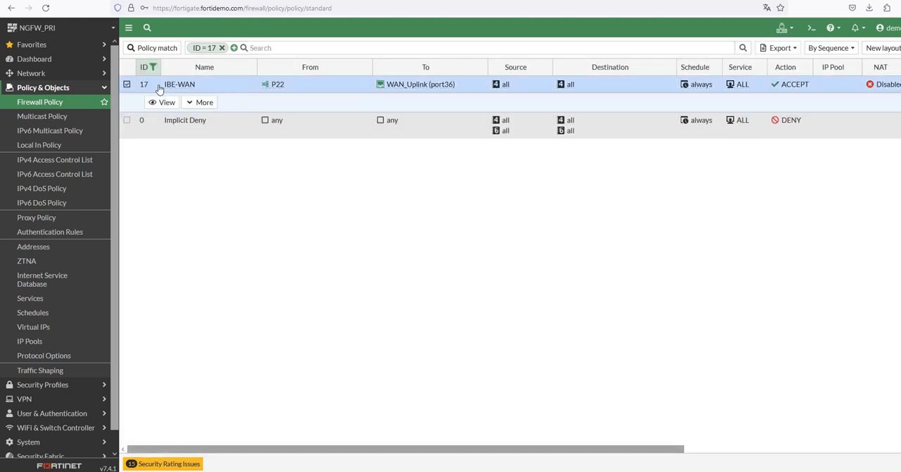
pyautogui.moveTo(279, 450); pyautogui.dragTo(239, 451)
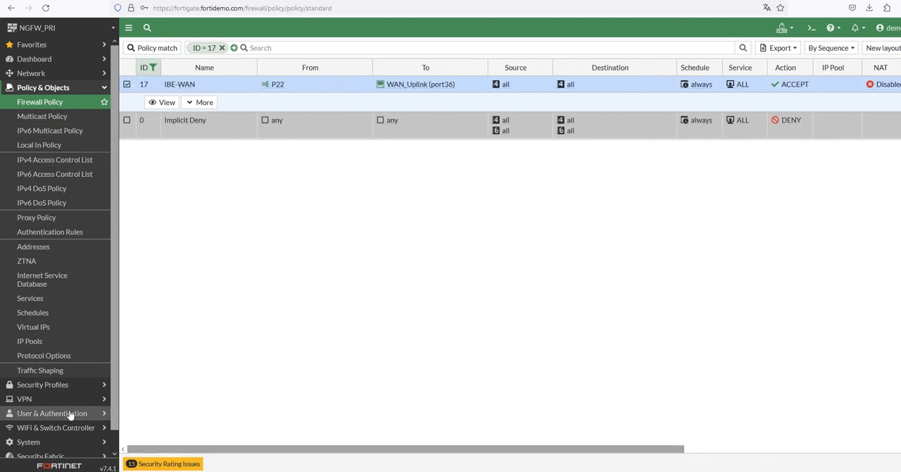
# Return to the Optimization scorecard in the Security Rating and expand its failed controls
pyautogui.scroll(-1, 69, 407)
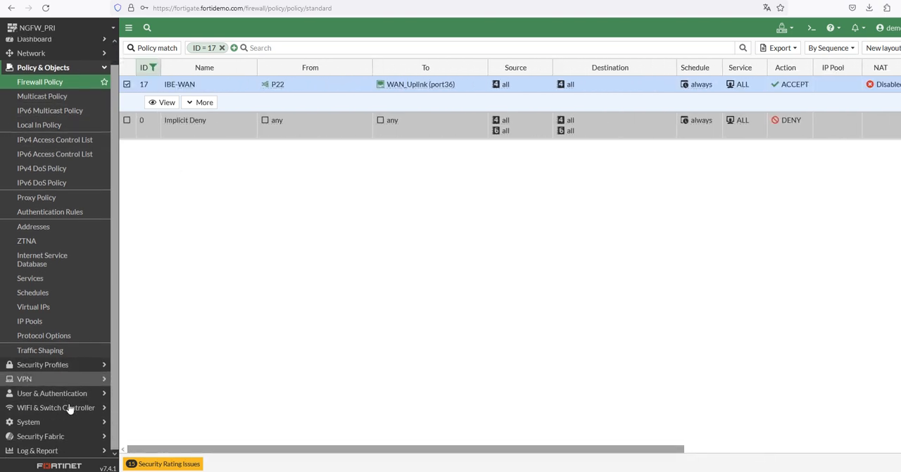
pyautogui.click(43, 436)
pyautogui.click(43, 217)
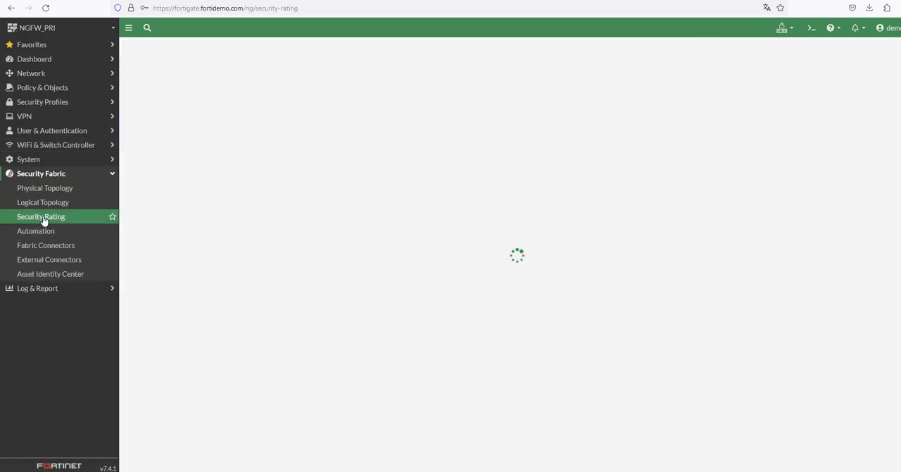
pyautogui.scroll(-2, 181, 307)
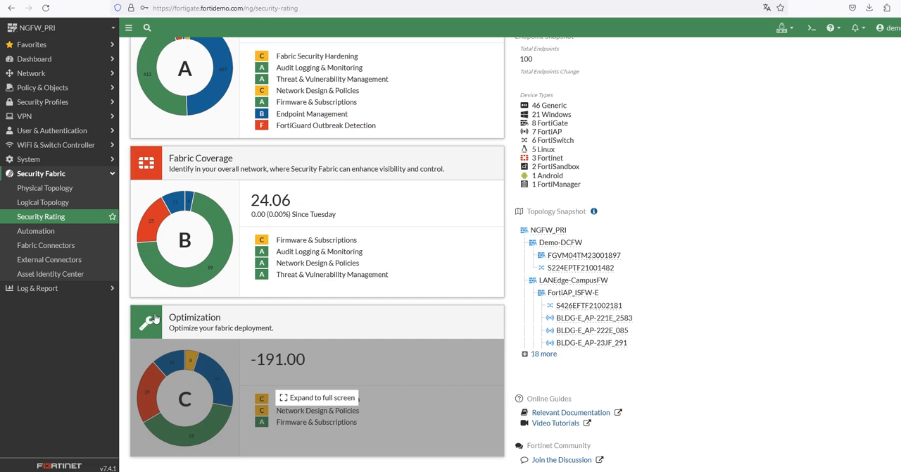
pyautogui.click(161, 318)
pyautogui.click(140, 278)
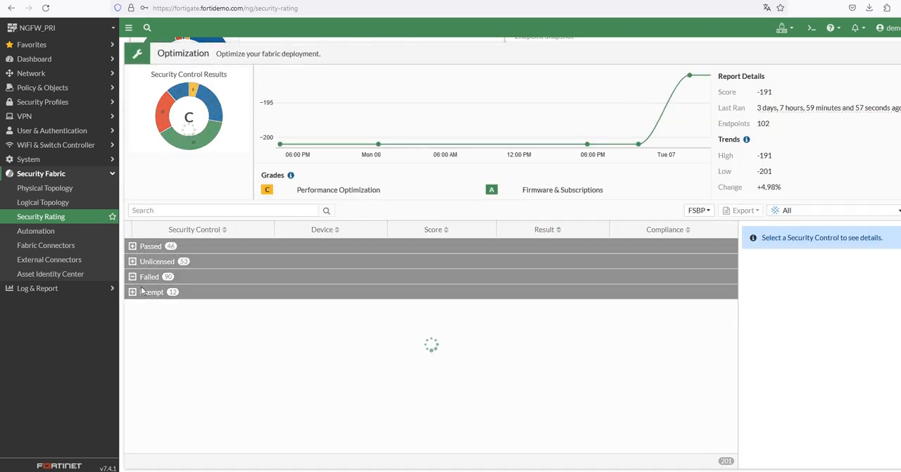
# Expand the failed Unused Policies control and select its NGFW_PRI result to review the recommended policy list
pyautogui.click(138, 310)
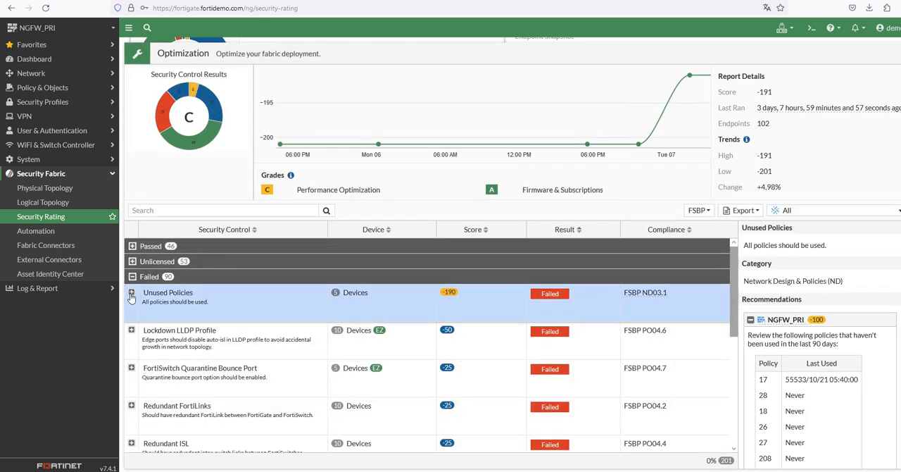
pyautogui.click(131, 291)
pyautogui.click(200, 334)
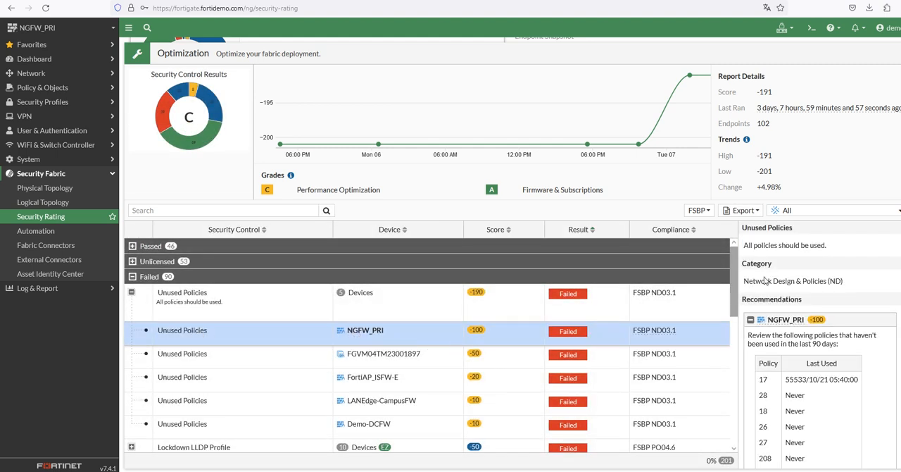
pyautogui.scroll(-1, 760, 296)
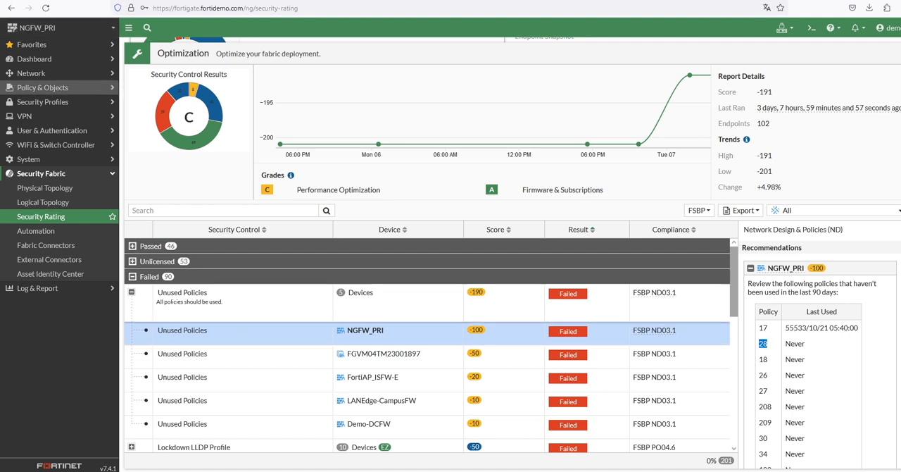
# Filter the firewall policy table by ID 28 and select the matching policy
pyautogui.click(26, 94)
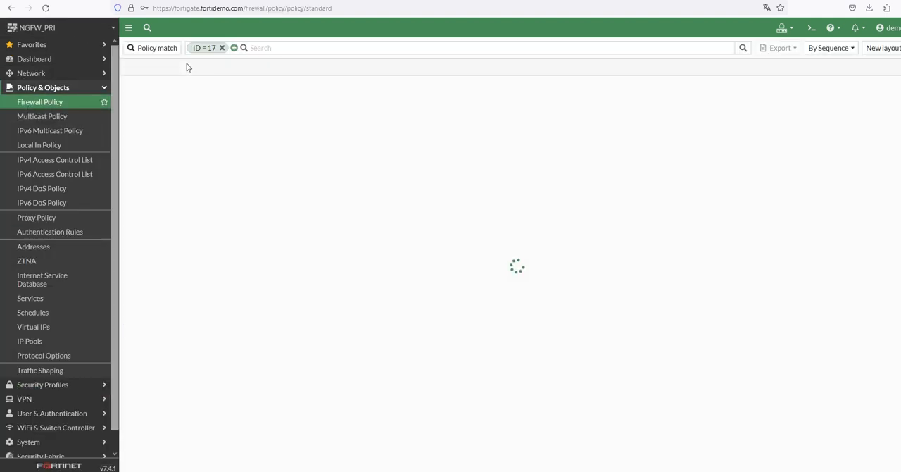
pyautogui.click(212, 47)
pyautogui.click(212, 47)
pyautogui.click(215, 47)
pyautogui.click(215, 47)
pyautogui.click(212, 47)
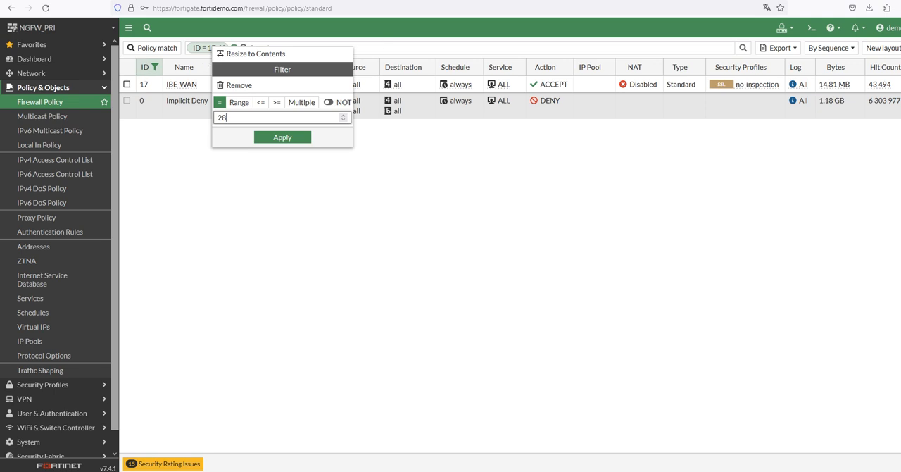
pyautogui.click(279, 137)
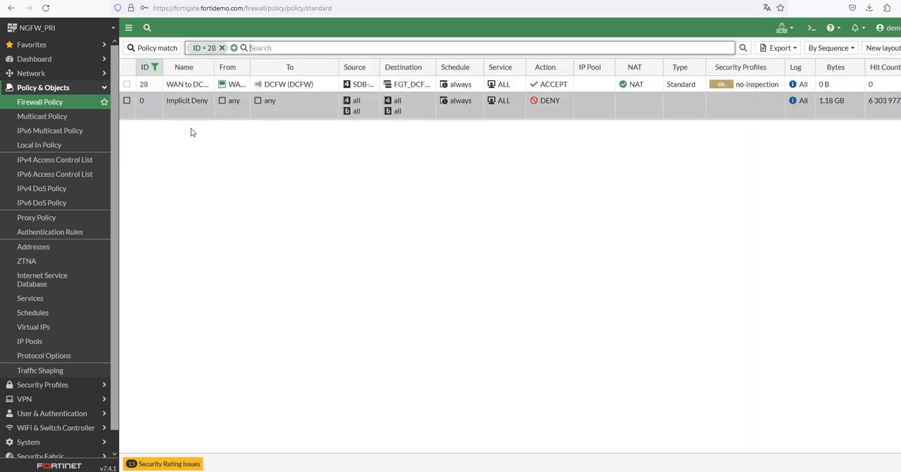
pyautogui.click(847, 86)
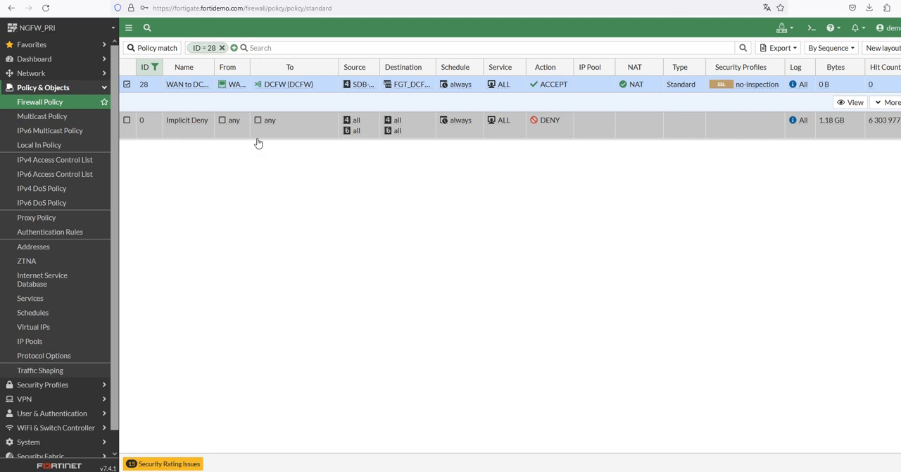
# Show the matching logs for policy 28 over 7 days, and switch the log source to Memory
pyautogui.rightClick(864, 87)
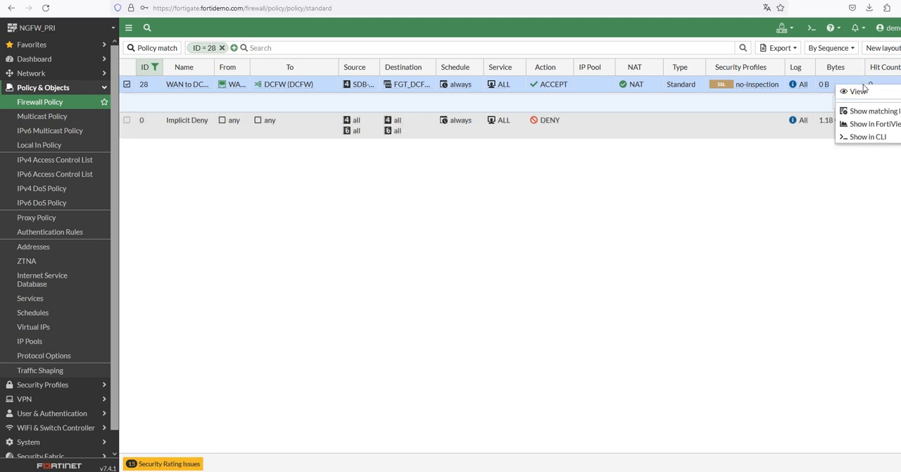
pyautogui.click(870, 113)
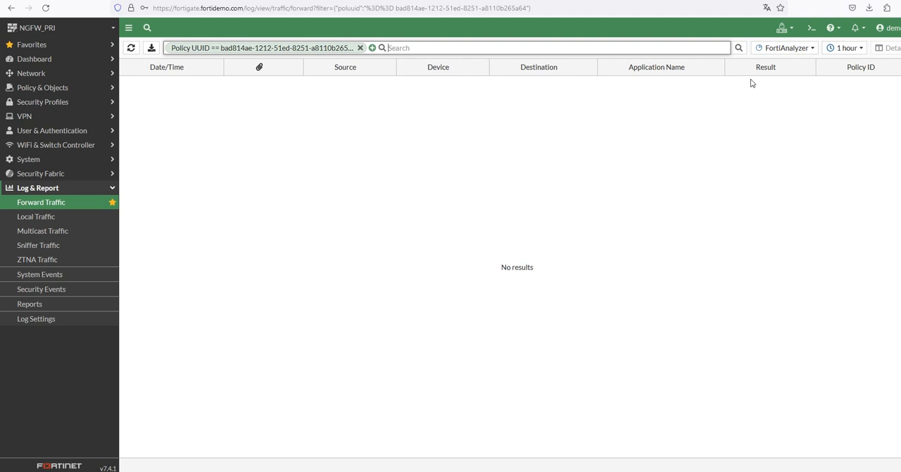
pyautogui.click(841, 49)
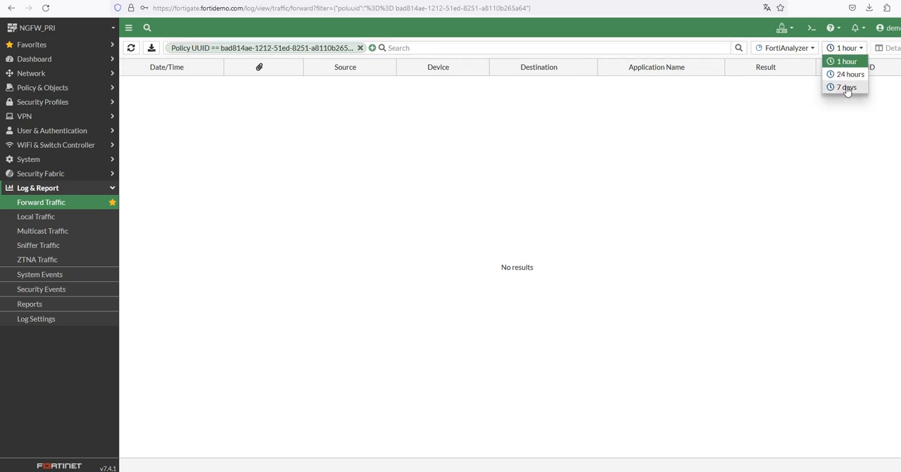
pyautogui.click(844, 86)
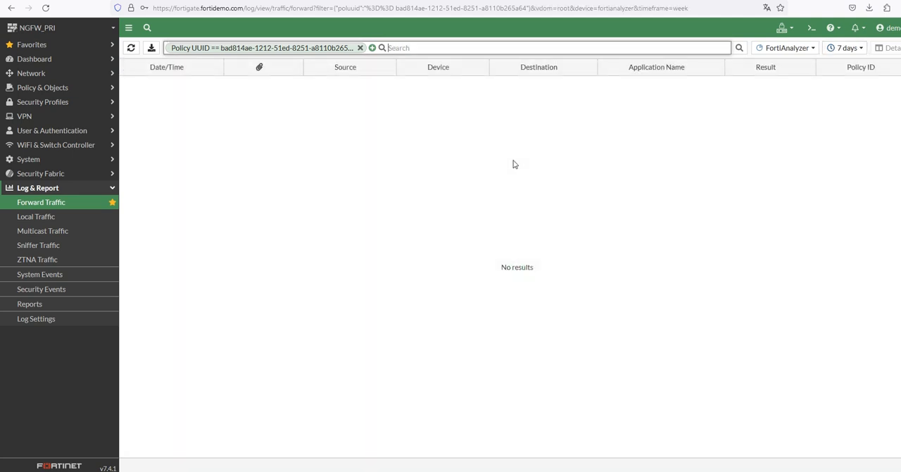
pyautogui.click(774, 49)
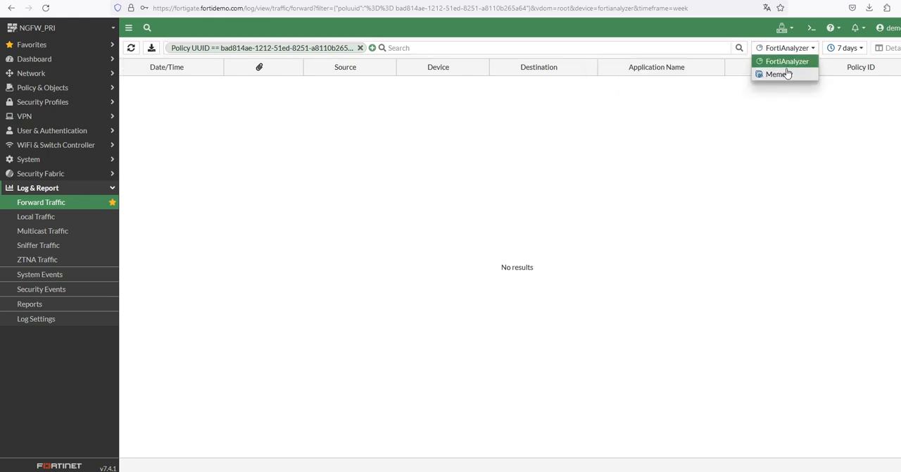
pyautogui.click(787, 73)
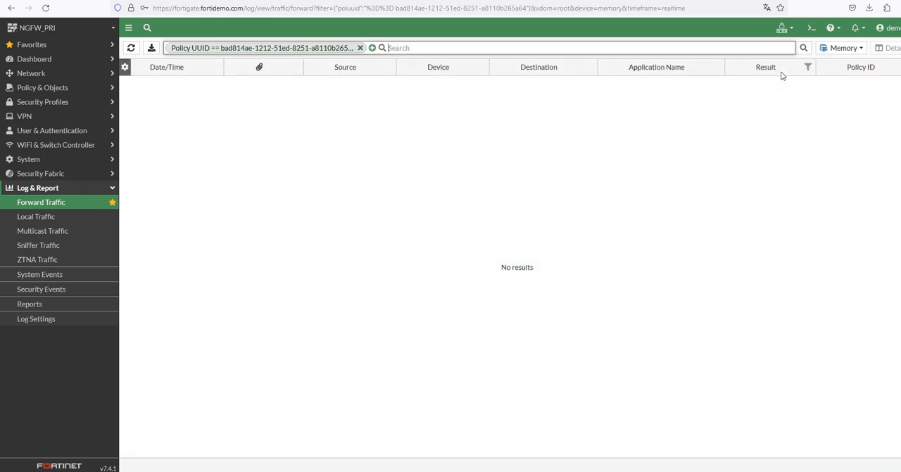
# Return to the Firewall Policy page and select policy 28 to review its settings
pyautogui.click(39, 88)
pyautogui.click(48, 107)
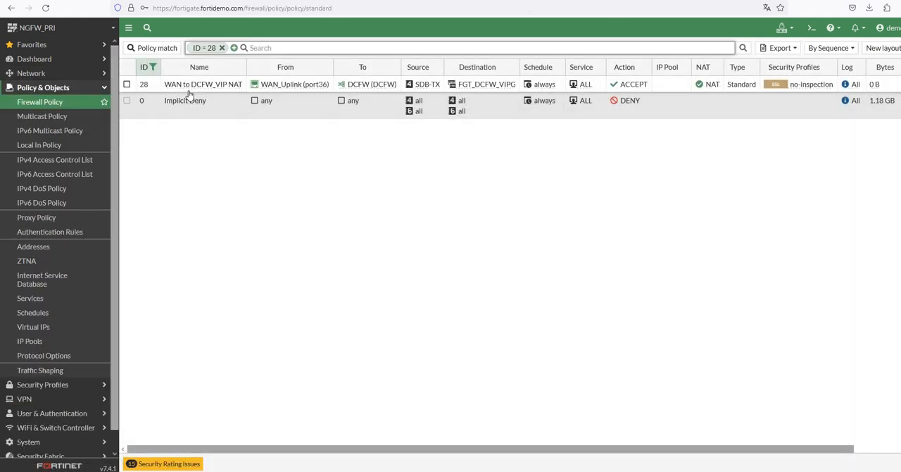
pyautogui.click(159, 89)
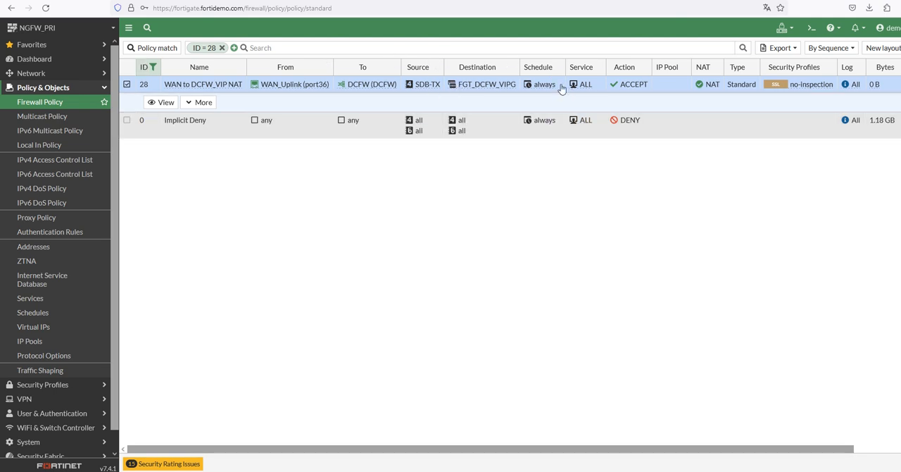
pyautogui.moveTo(778, 88)
pyautogui.moveTo(220, 86)
# Remove all filters from the policy table and filter the From column by ISFW-HA
pyautogui.rightClick(177, 69)
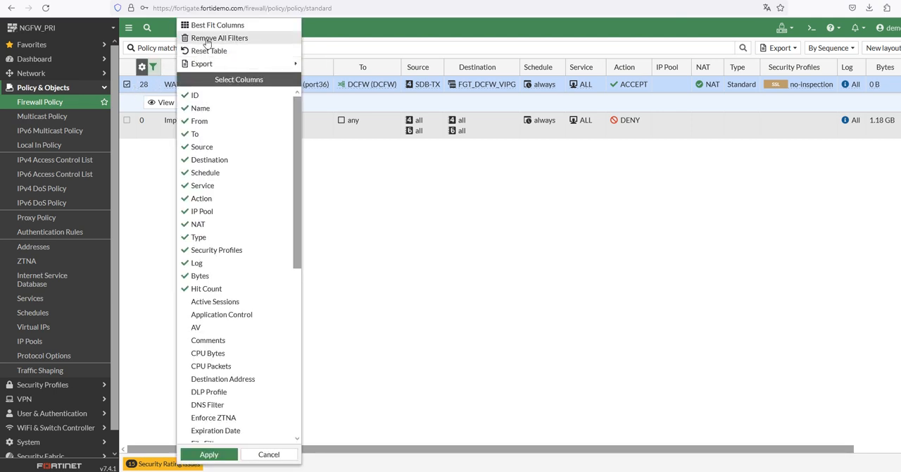
pyautogui.click(206, 39)
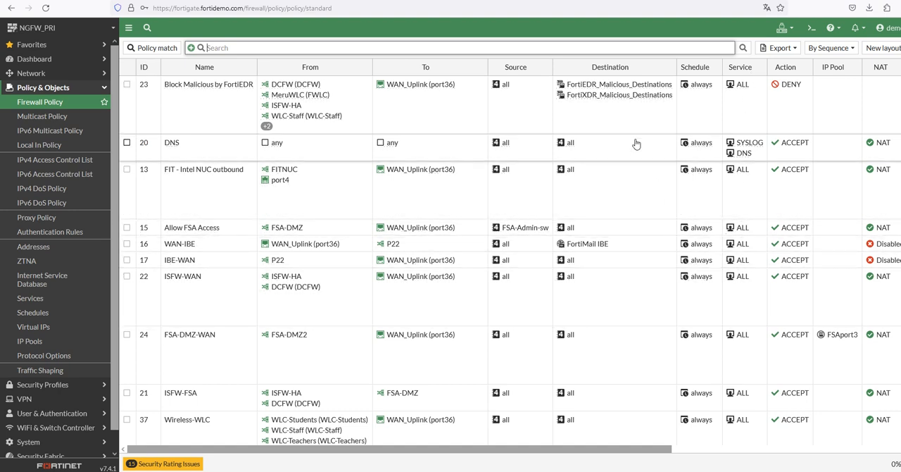
pyautogui.click(365, 68)
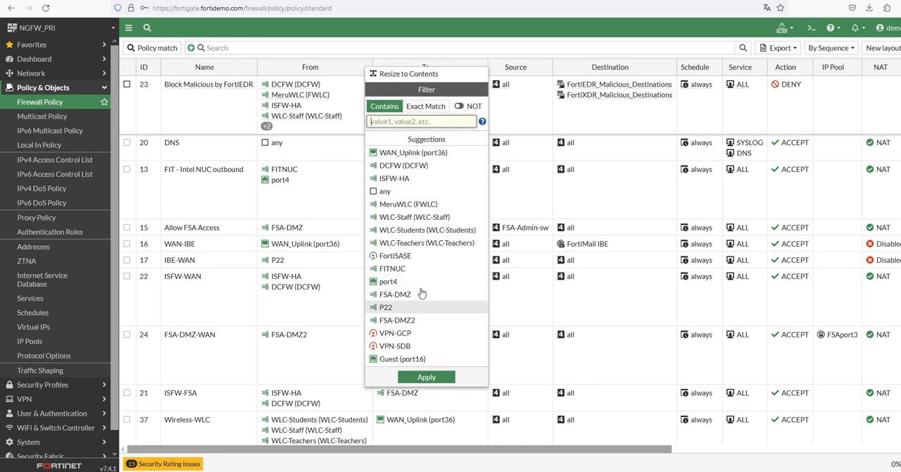
pyautogui.click(412, 181)
pyautogui.click(426, 377)
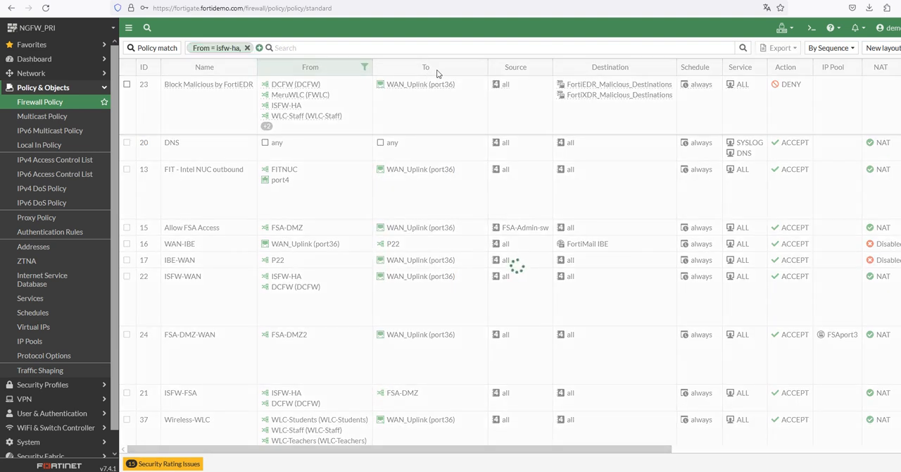
# Inspect the source interfaces and destination address groups of the Block Malicious by FortiEDR policy, and select the ISFW-WAN policy
pyautogui.click(480, 67)
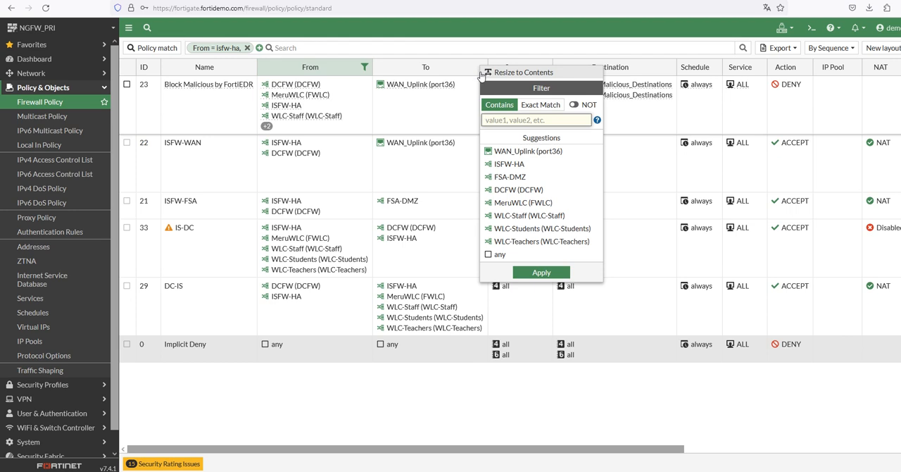
pyautogui.click(439, 189)
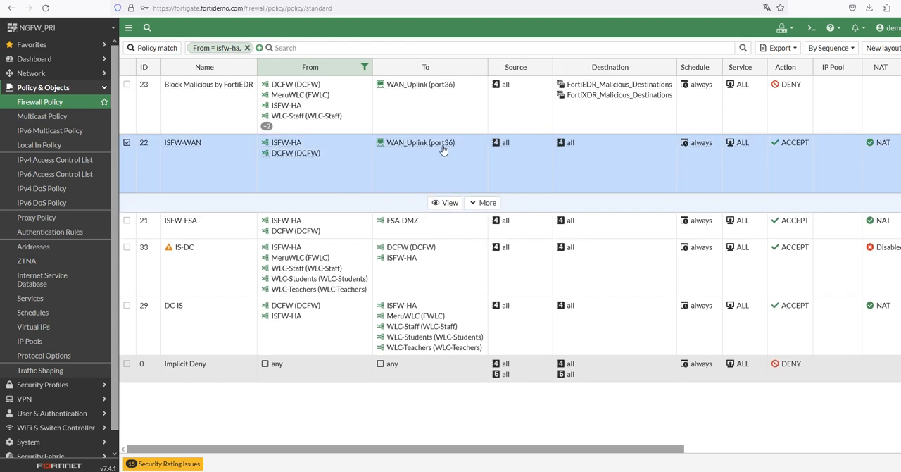
pyautogui.moveTo(282, 87)
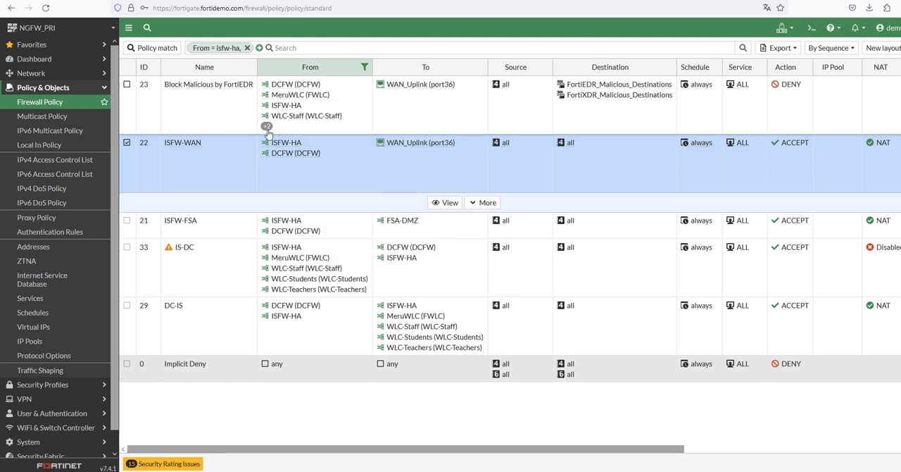
pyautogui.moveTo(265, 126)
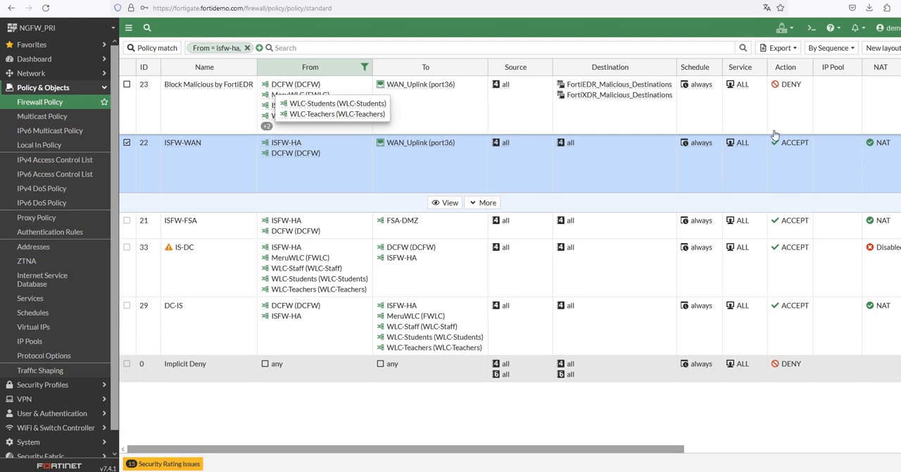
pyautogui.click(622, 107)
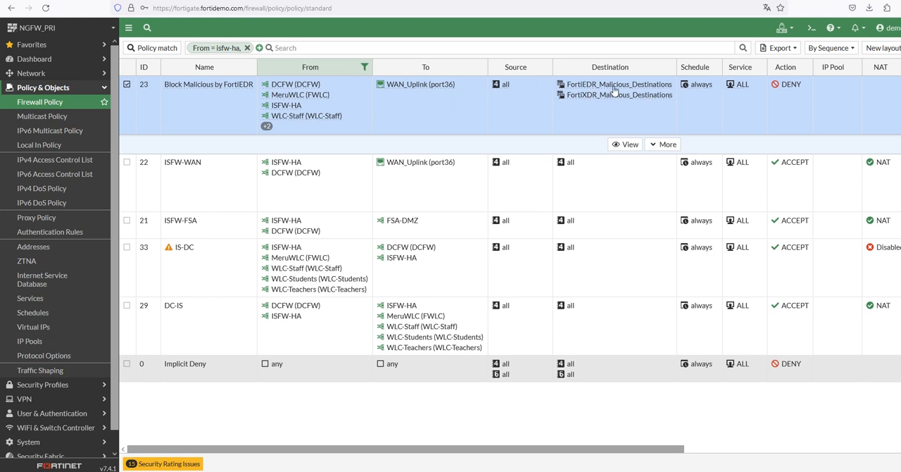
pyautogui.moveTo(609, 96)
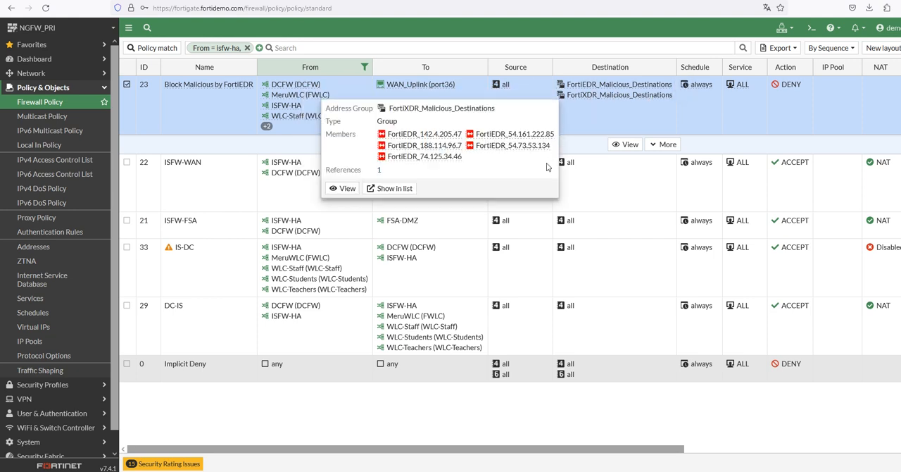
pyautogui.click(283, 201)
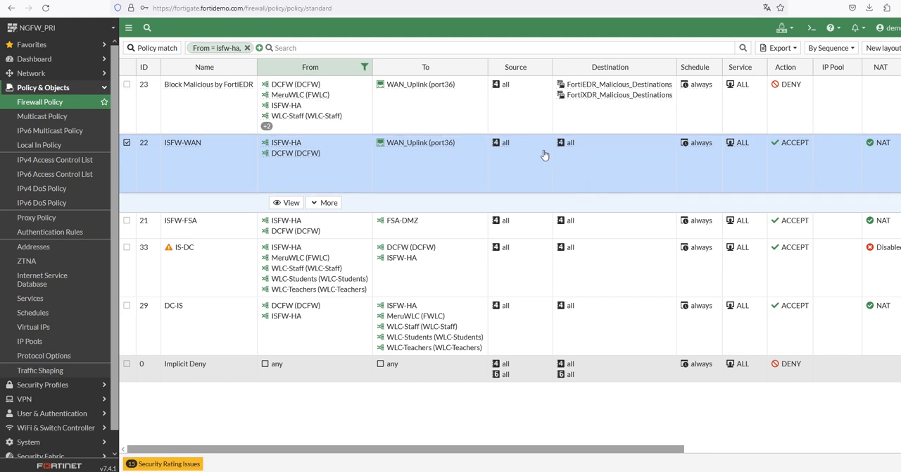
# Filter the To column by WLC-Staff in addition to the existing From filter
pyautogui.click(481, 67)
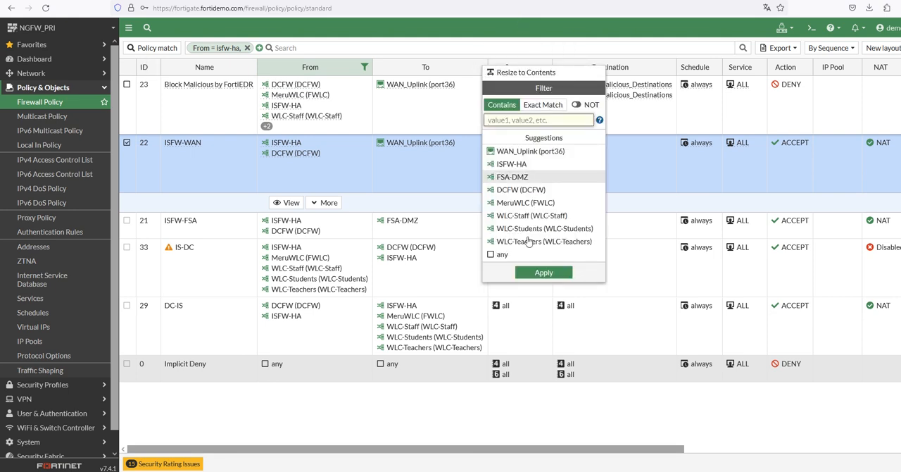
pyautogui.click(537, 217)
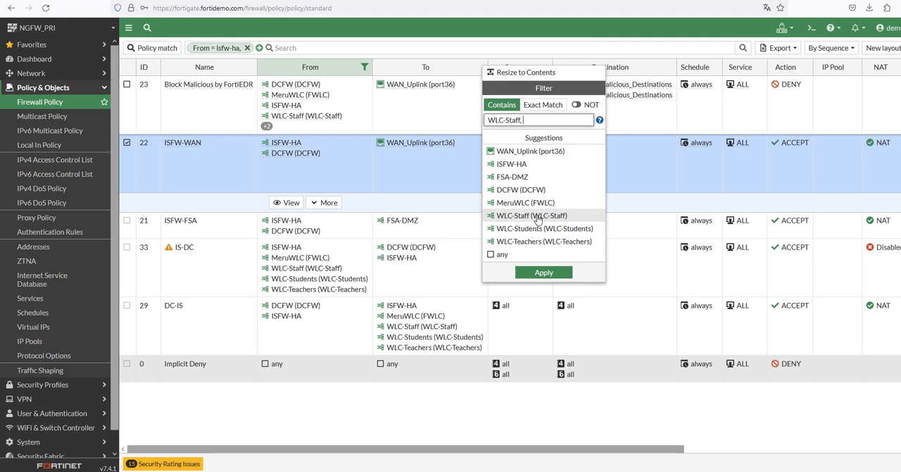
pyautogui.click(544, 273)
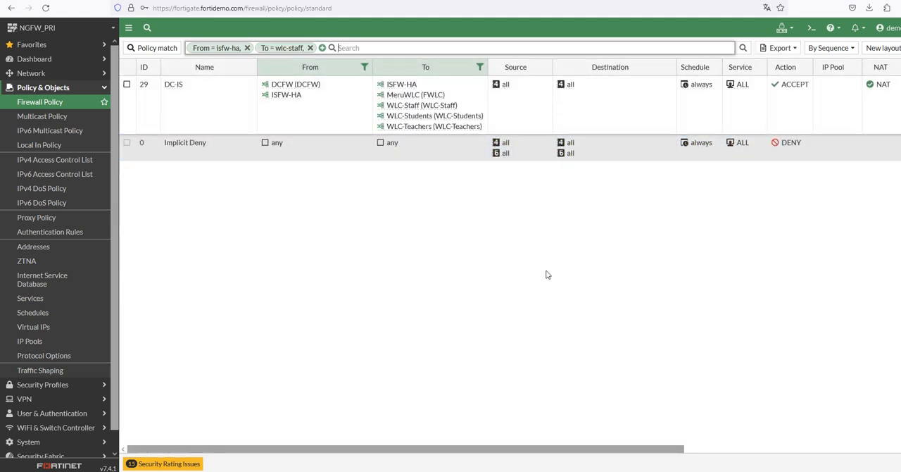
# Remove the filters from the To and From columns of the policy table
pyautogui.click(480, 68)
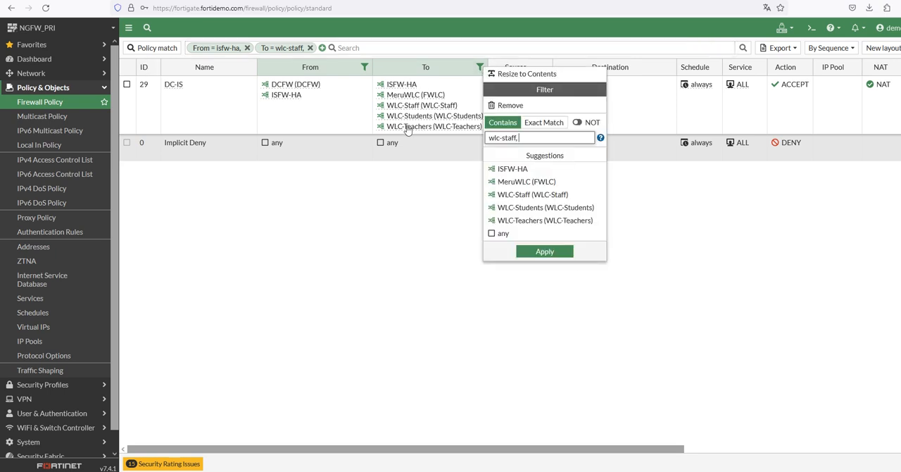
pyautogui.click(501, 106)
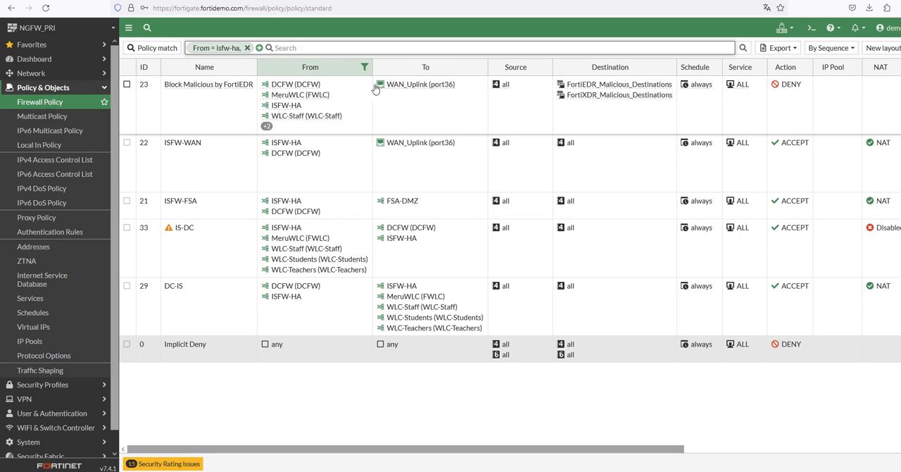
pyautogui.click(364, 67)
pyautogui.click(375, 105)
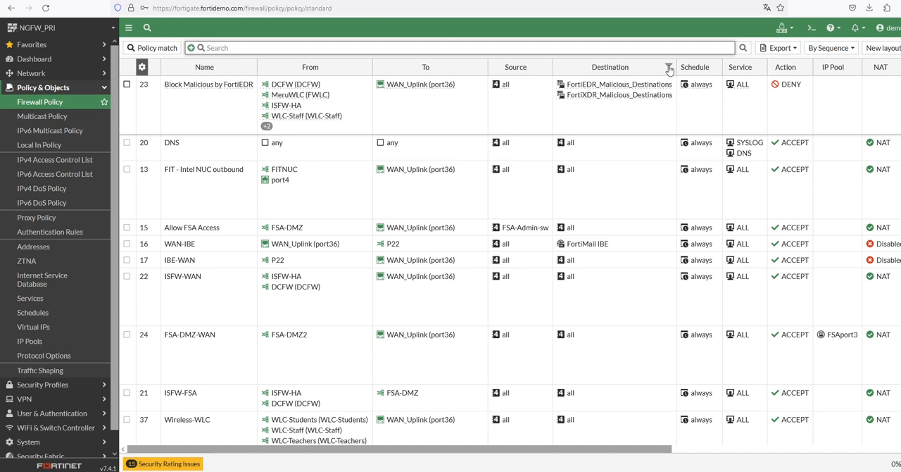
# Review the filter suggestions for the Destination column, close them without filtering, and open the account menu
pyautogui.click(667, 68)
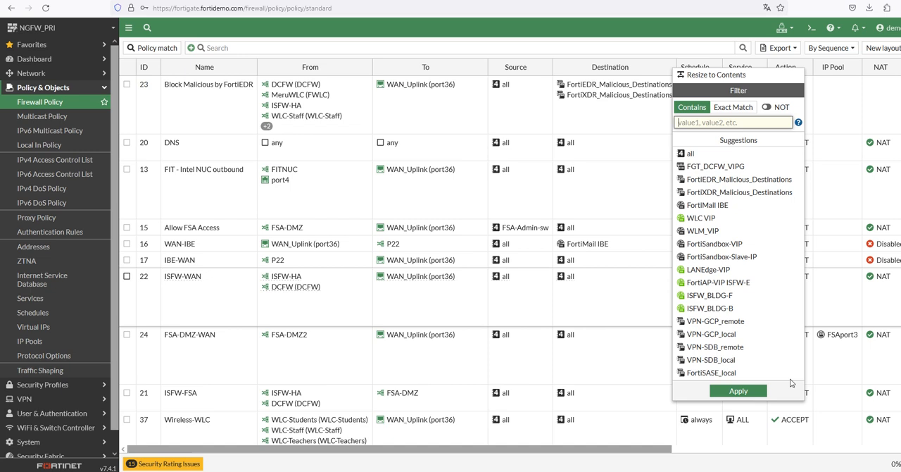
pyautogui.click(614, 115)
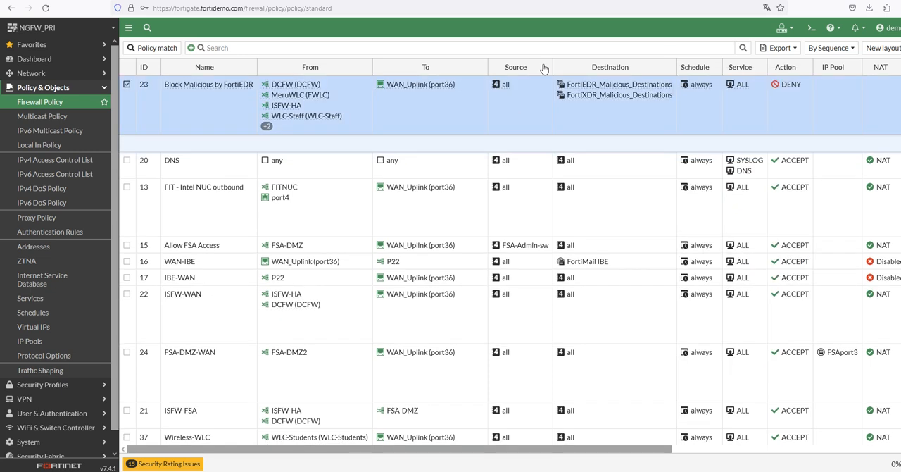
pyautogui.click(668, 67)
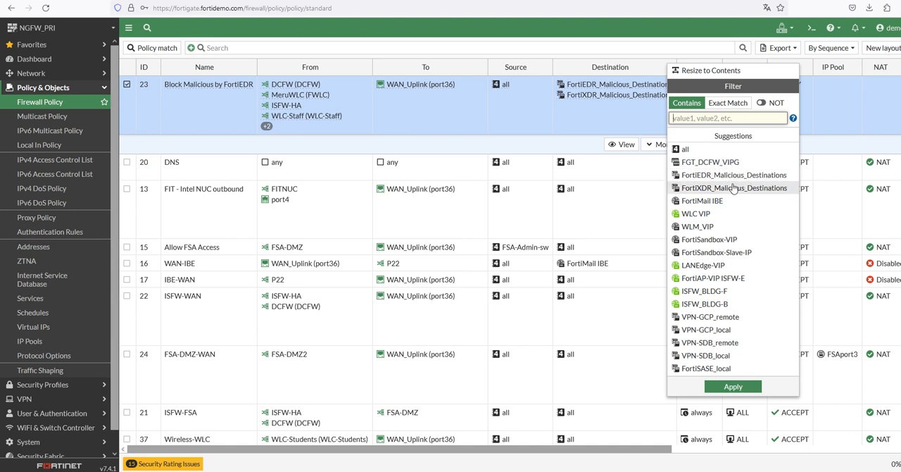
pyautogui.click(585, 124)
pyautogui.click(887, 26)
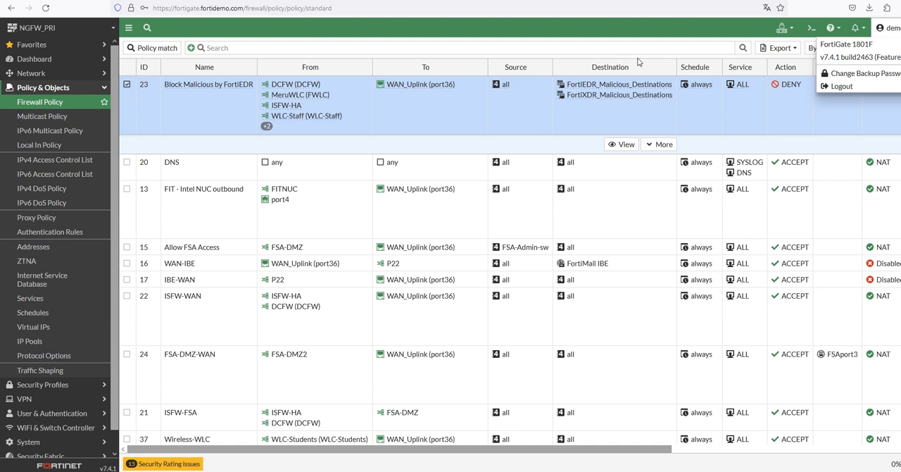
# Review the Destination column's filter options and the list of selectable table columns, closing both without changes
pyautogui.click(671, 69)
pyautogui.click(668, 67)
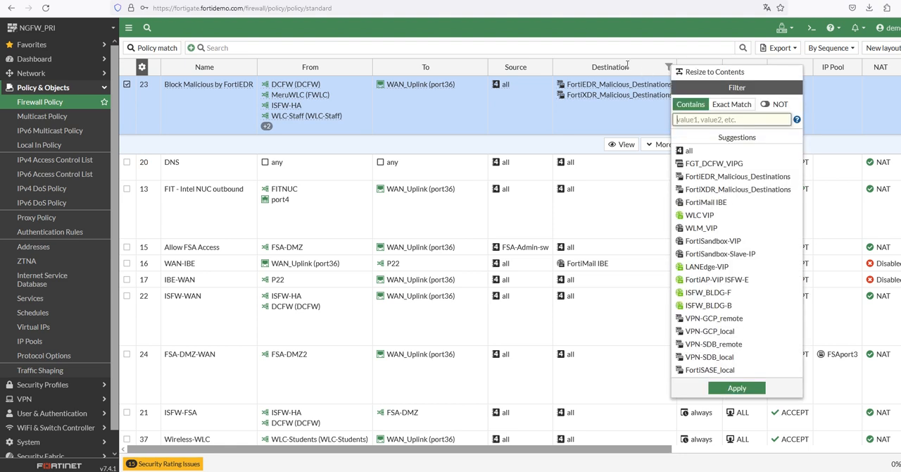
pyautogui.rightClick(629, 66)
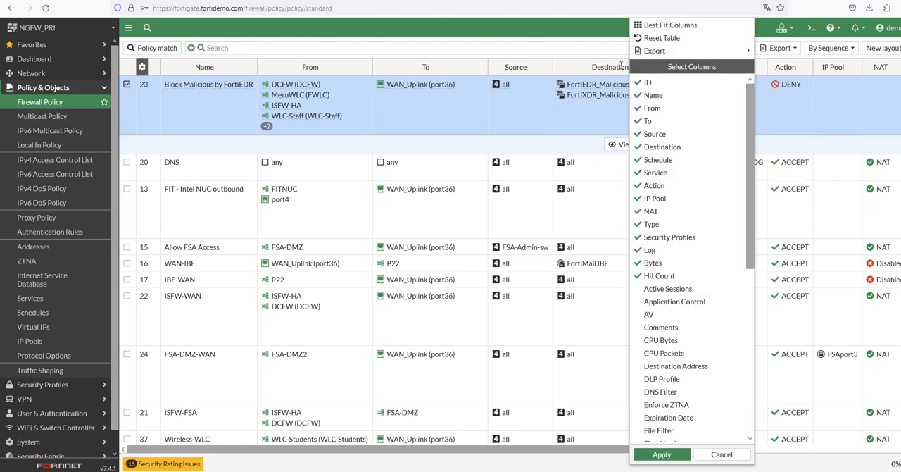
pyautogui.click(629, 16)
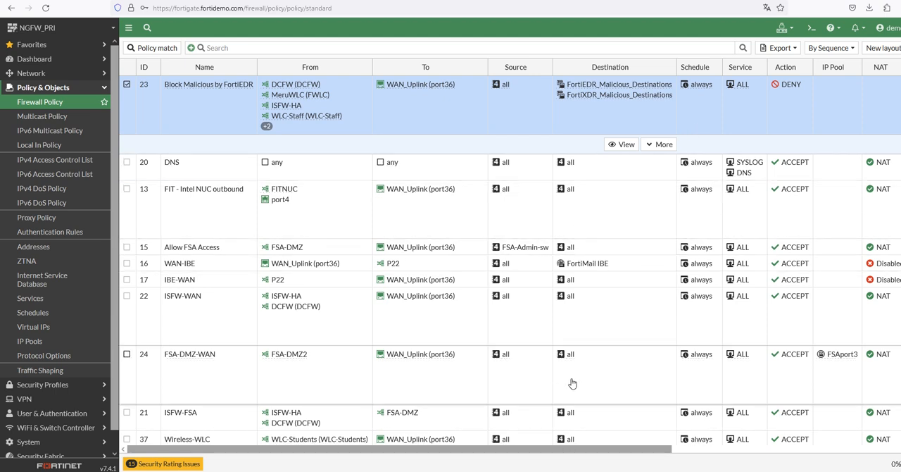
# Compare the ISFW-WAN, FIT - Intel NUC outbound and Block Malicious by FortiEDR policies, highlighting each in turn
pyautogui.click(590, 326)
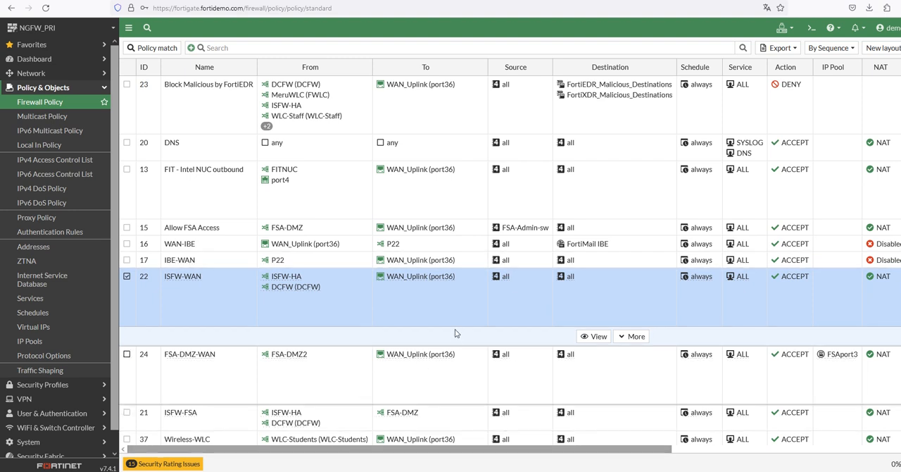
pyautogui.click(518, 199)
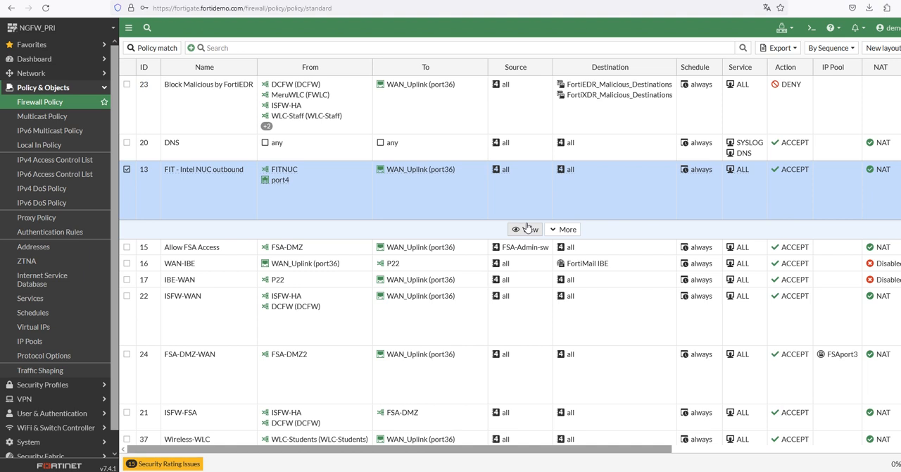
pyautogui.click(523, 114)
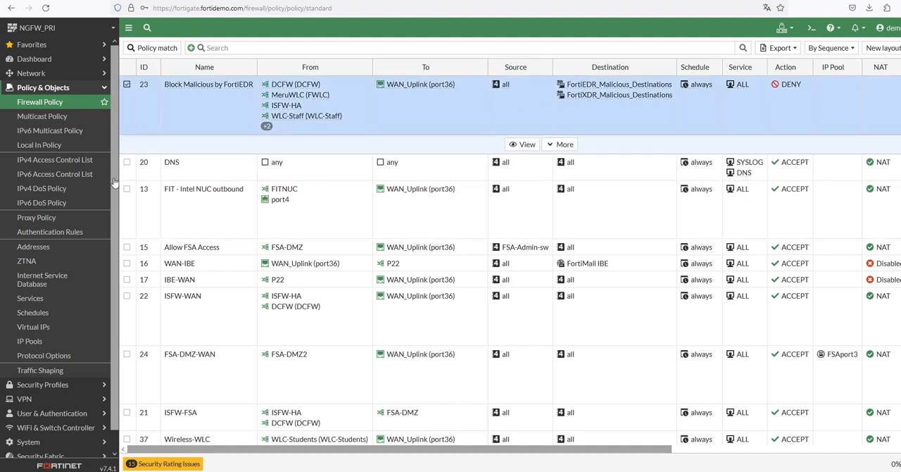
pyautogui.click(222, 112)
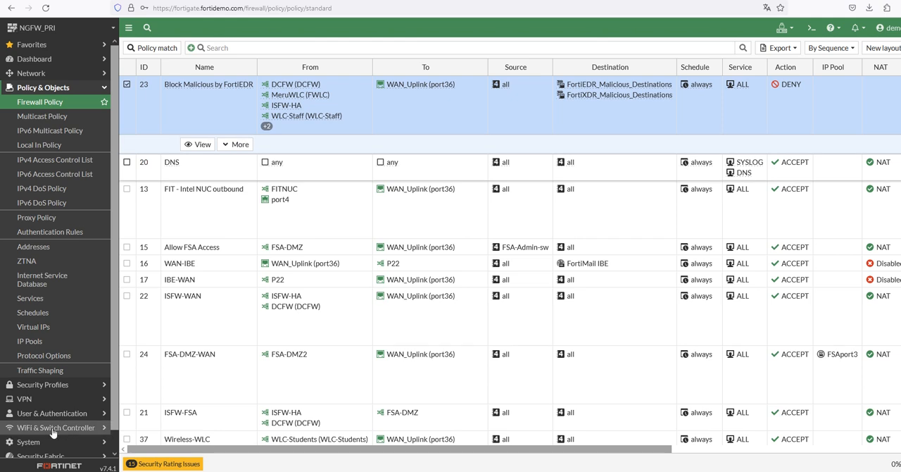
# Open the Security Rating page of the Security Fabric and locate the Optimization scorecard
pyautogui.scroll(-1, 56, 436)
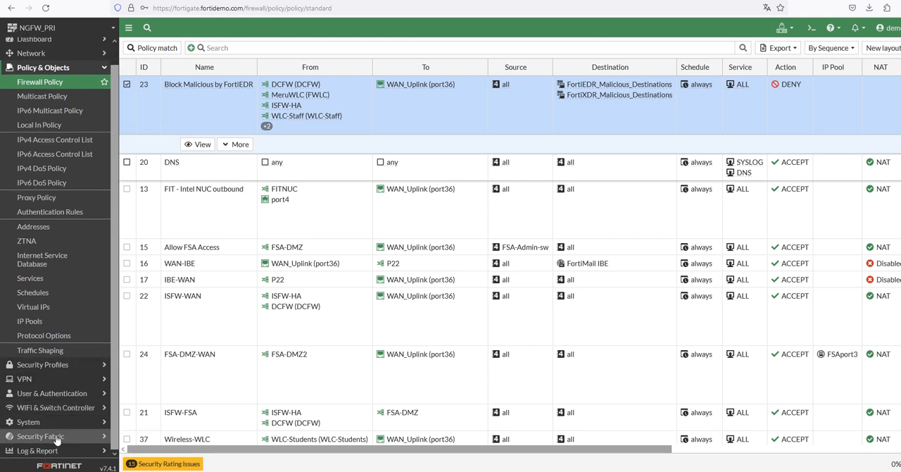
pyautogui.click(58, 437)
pyautogui.click(47, 218)
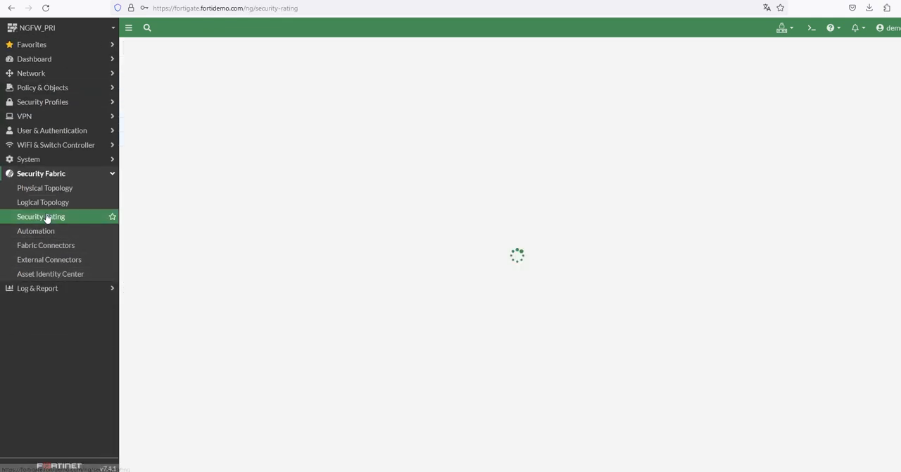
pyautogui.scroll(-2, 199, 339)
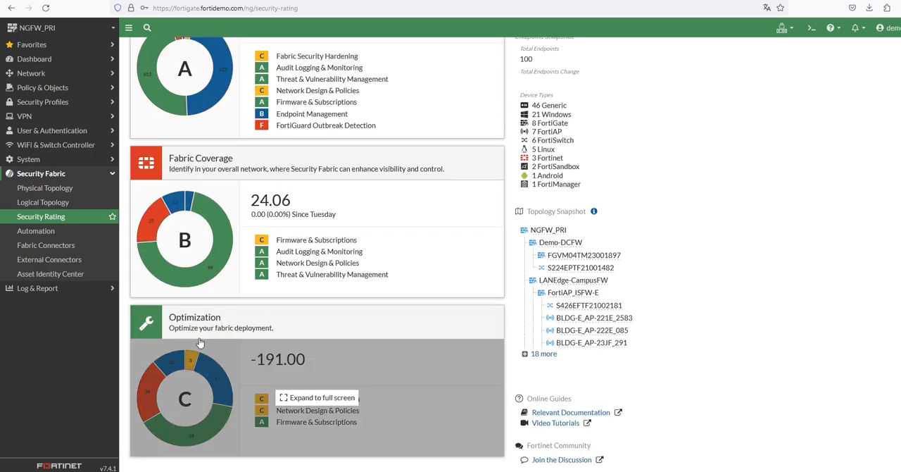